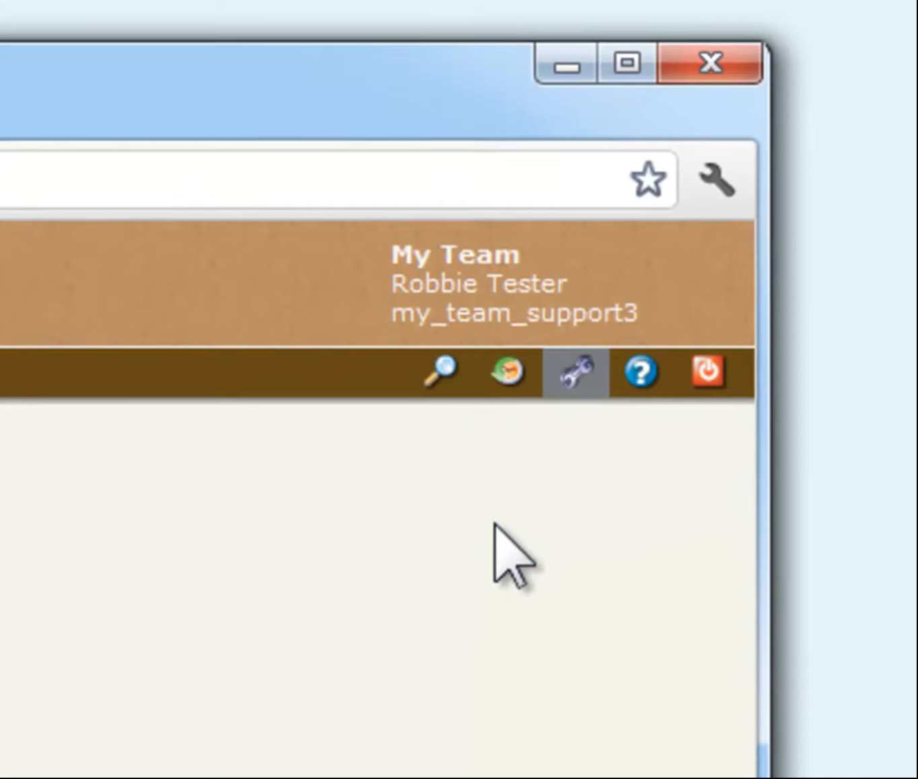
Open the Full Proposal document format in the Document Editor and enlarge the editor window to show the whole first page.
drag(225, 434, 232, 607)
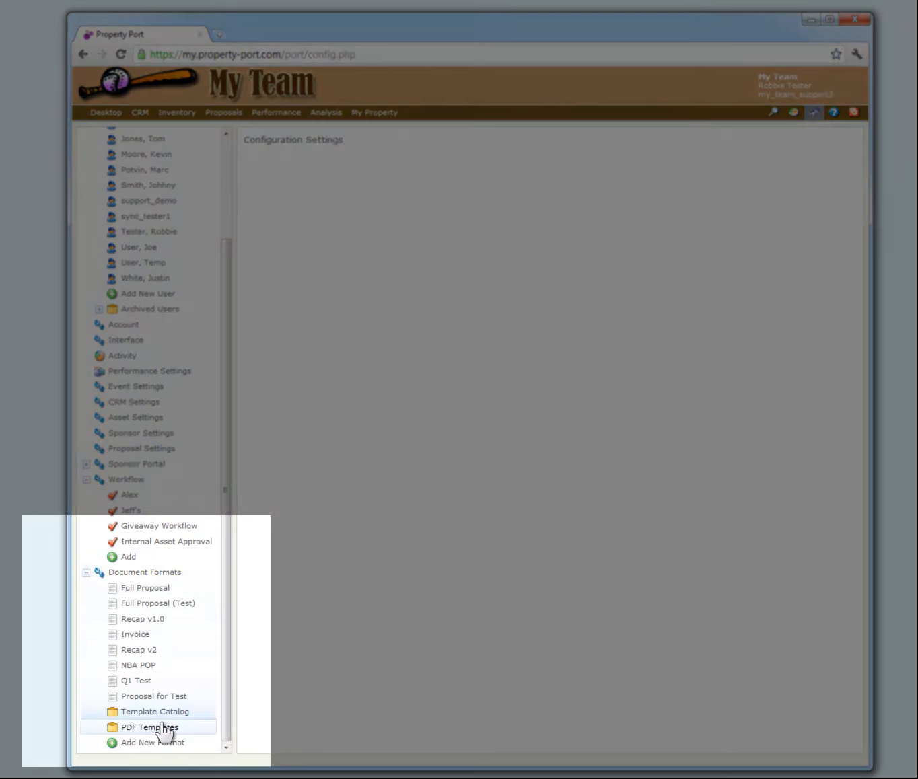
click(165, 606)
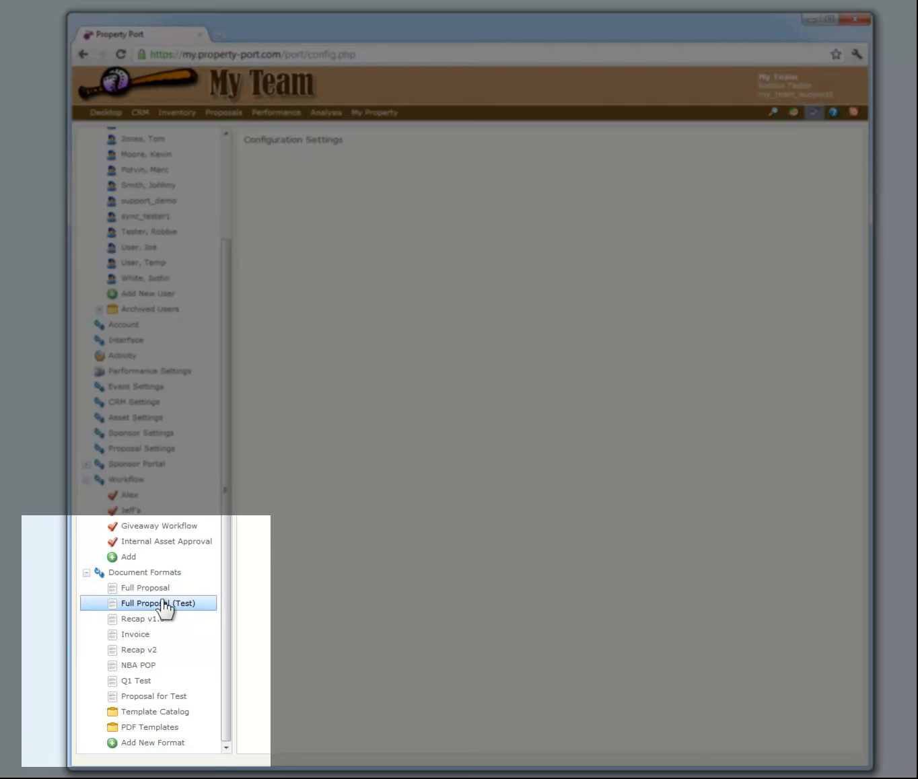
click(161, 590)
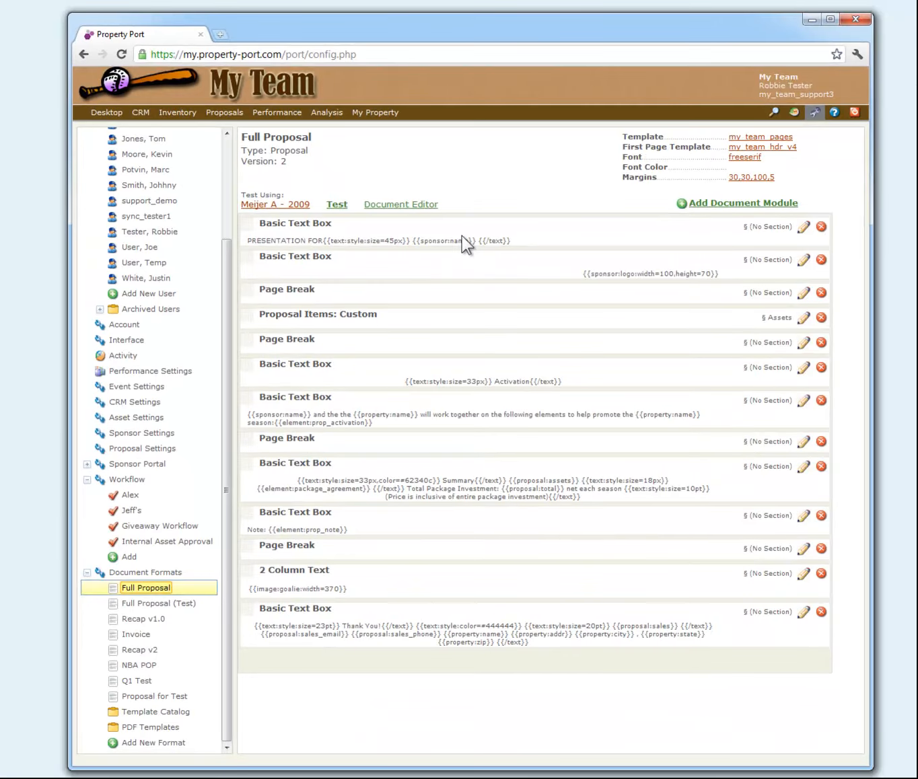
click(404, 204)
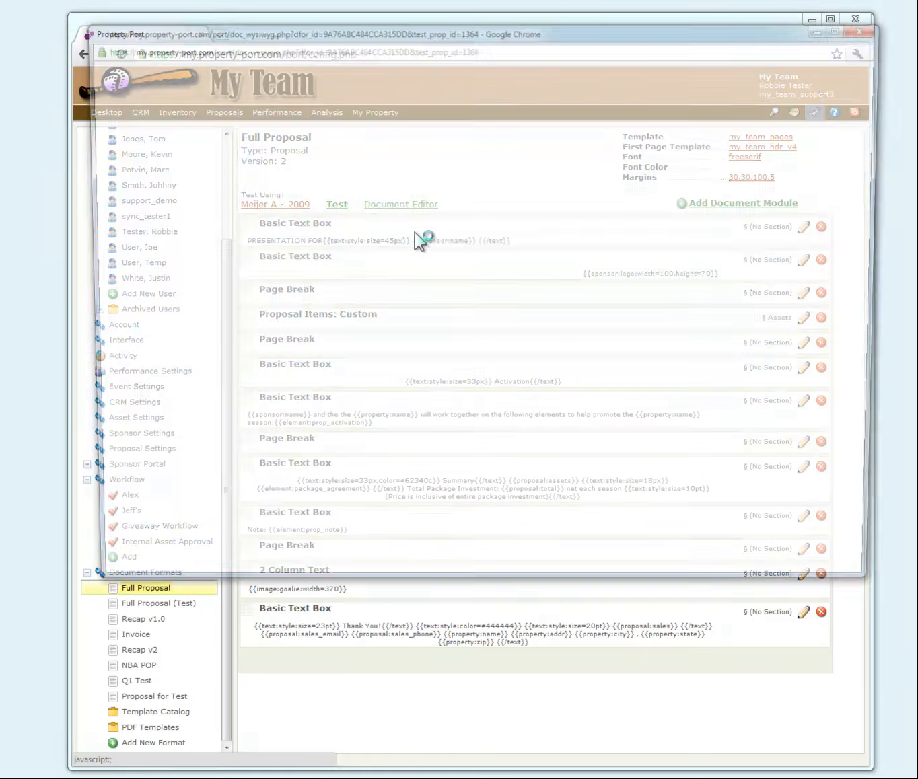
drag(424, 28, 376, 16)
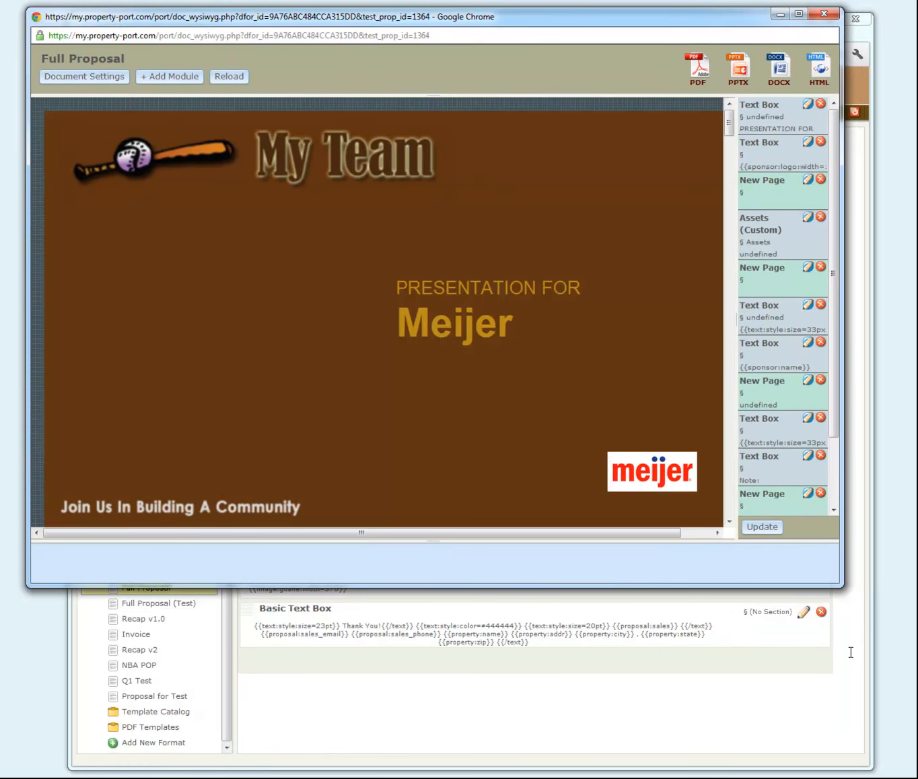
drag(847, 593, 893, 743)
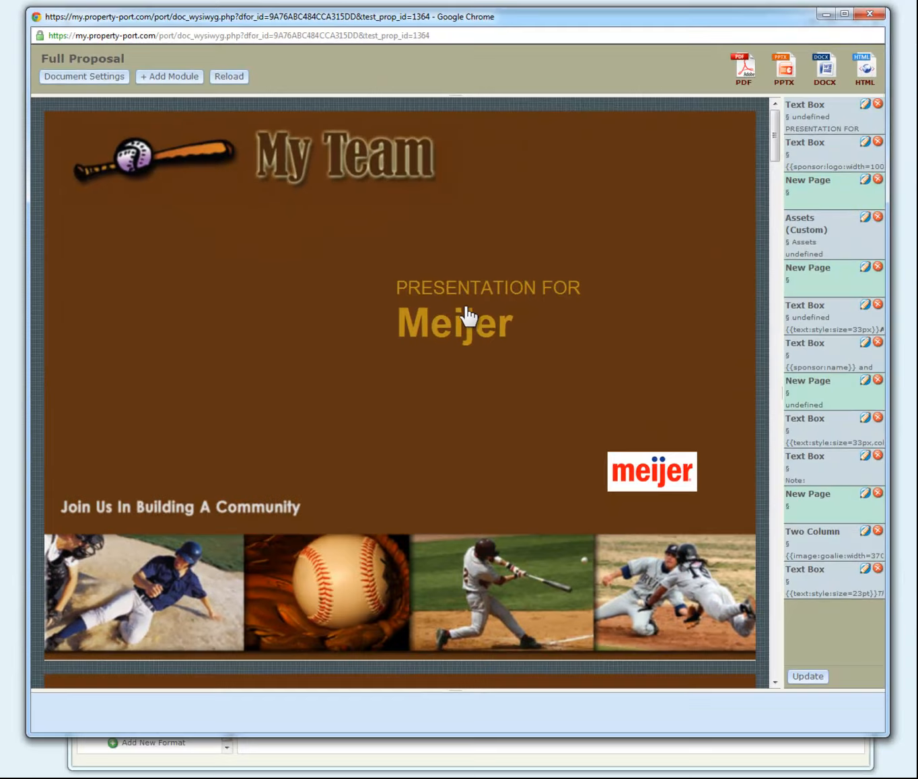
Set the document's font to Calibri in the document settings and apply the update.
click(94, 85)
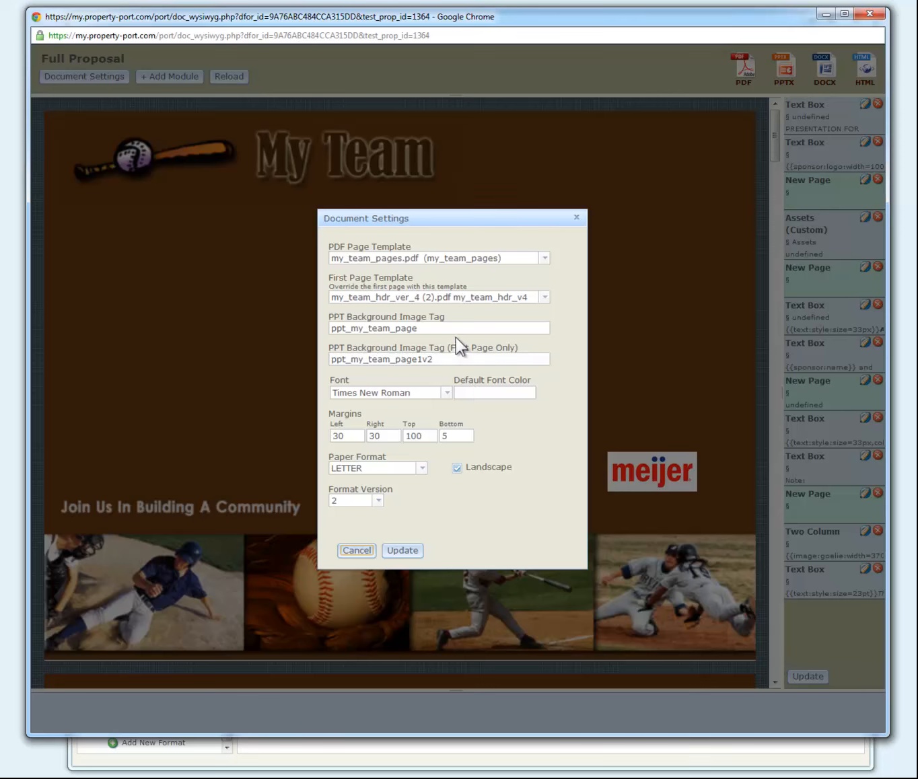
click(481, 359)
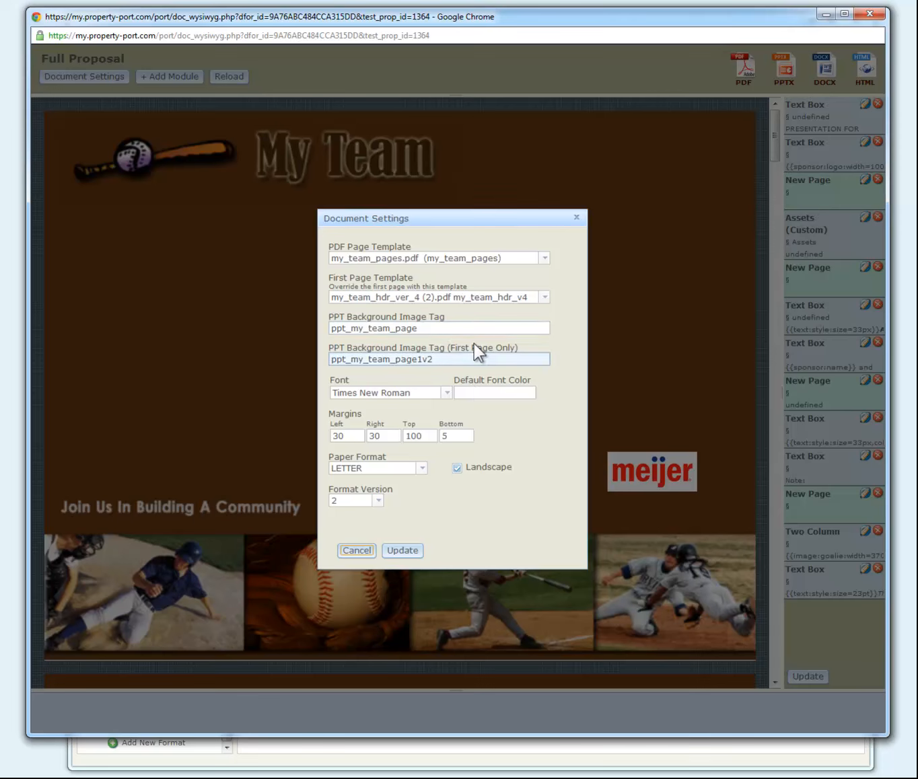
click(446, 393)
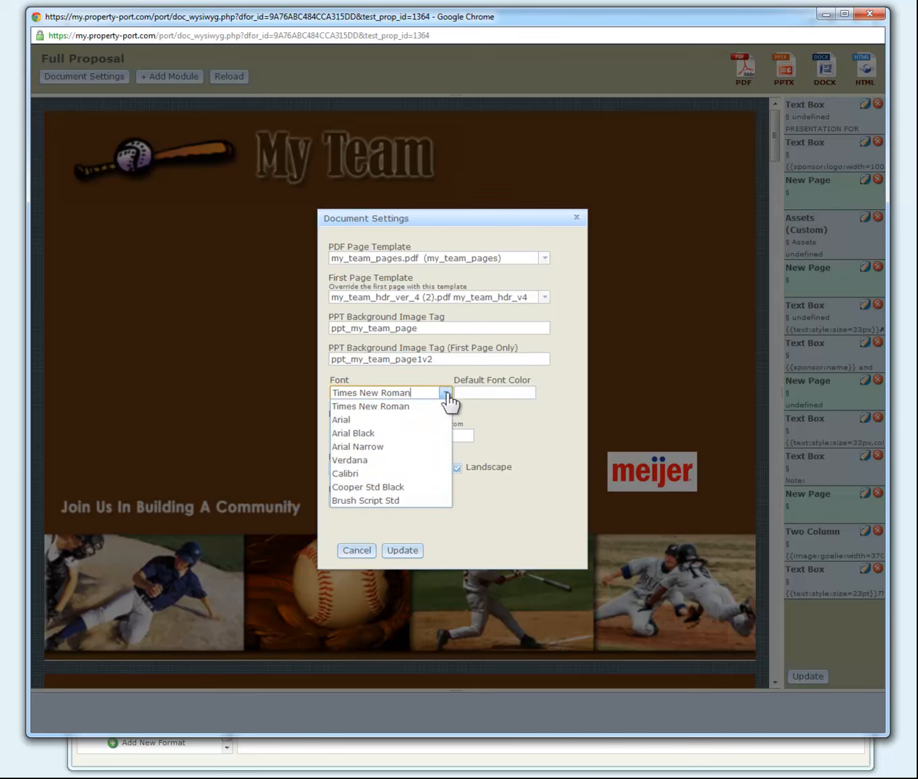
click(408, 475)
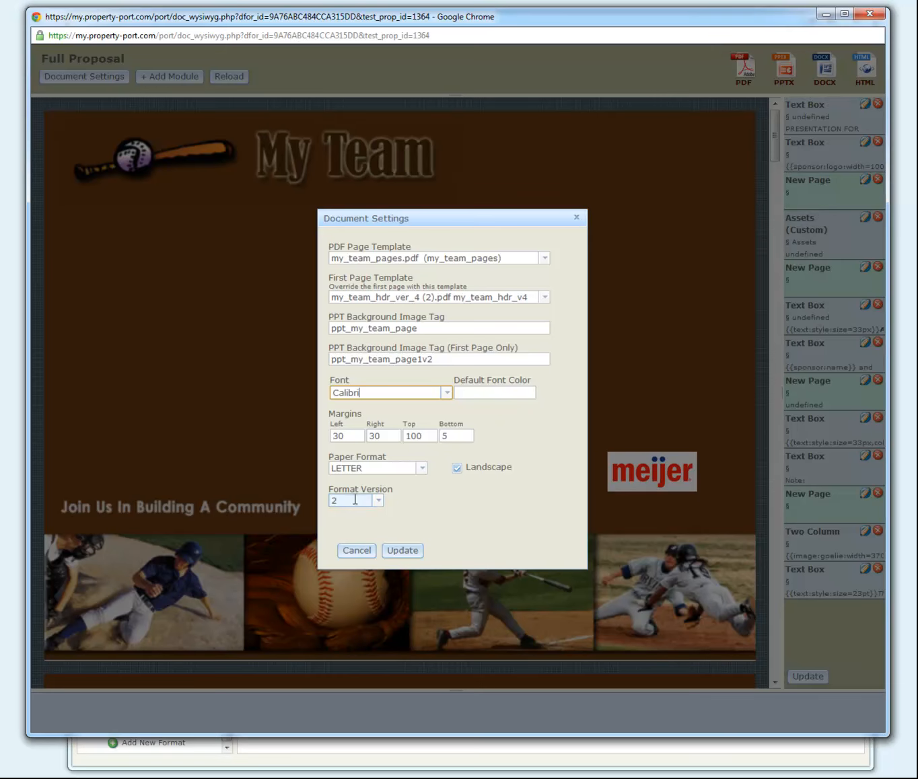
click(399, 553)
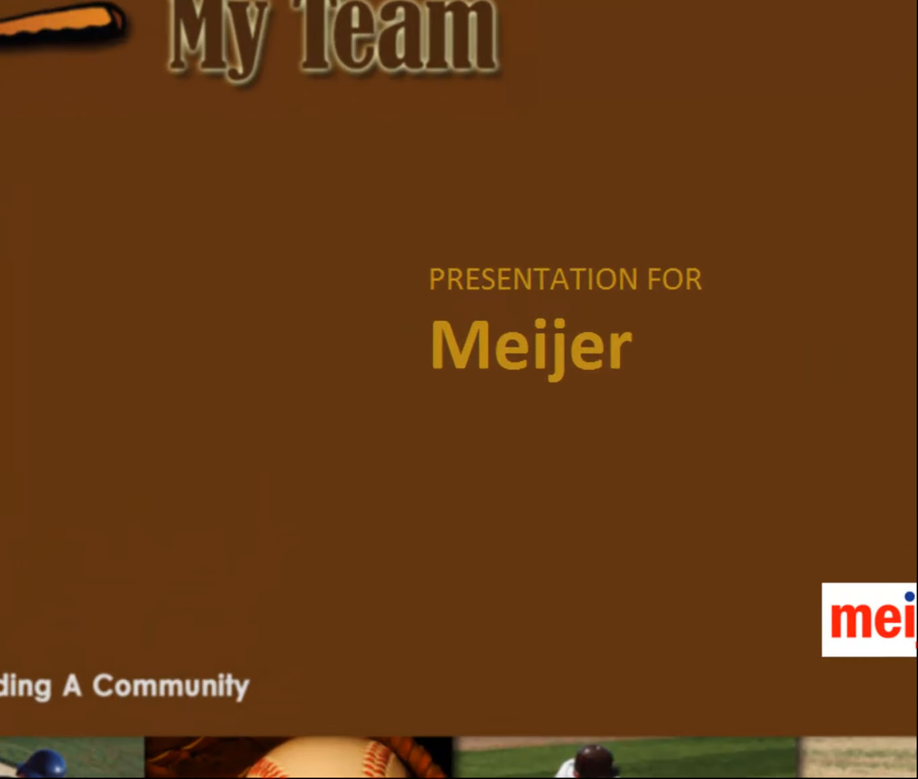
Review the placement options and module types offered for a new module without adding one, and reload the document preview.
click(173, 77)
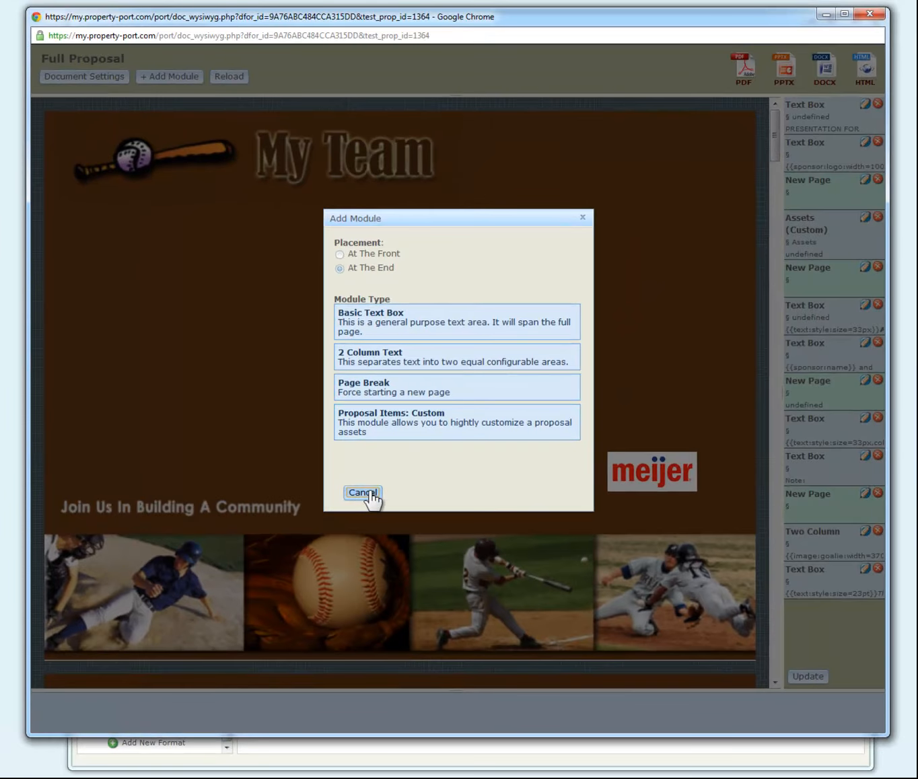
click(362, 493)
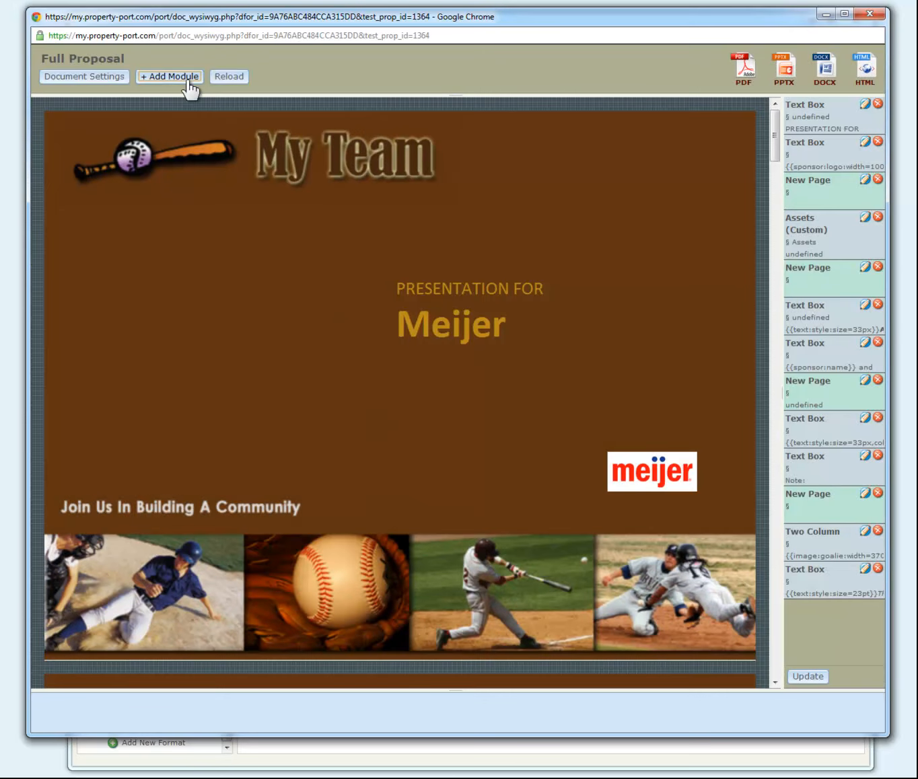
click(229, 77)
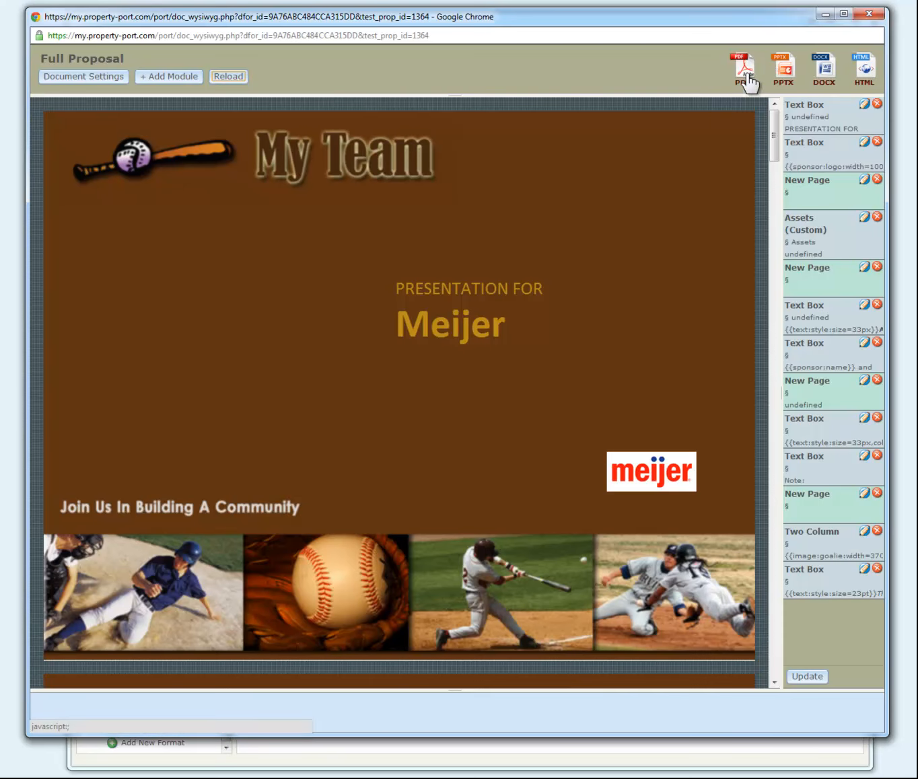
Generate the PDF version of the proposal, look through its pages and close it.
click(745, 70)
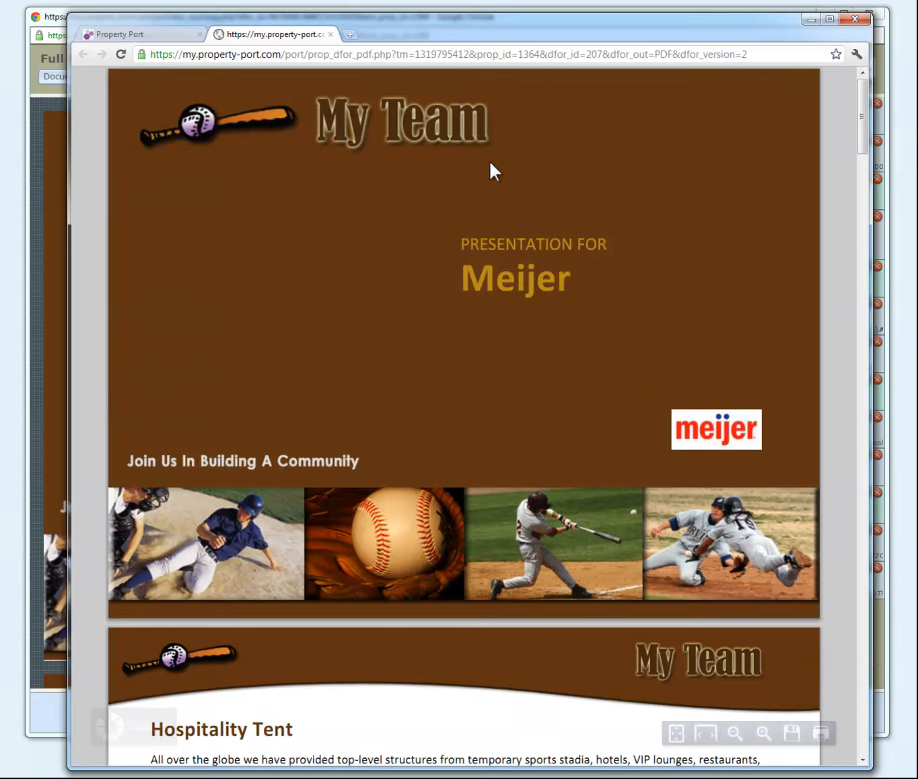
drag(865, 125, 849, 253)
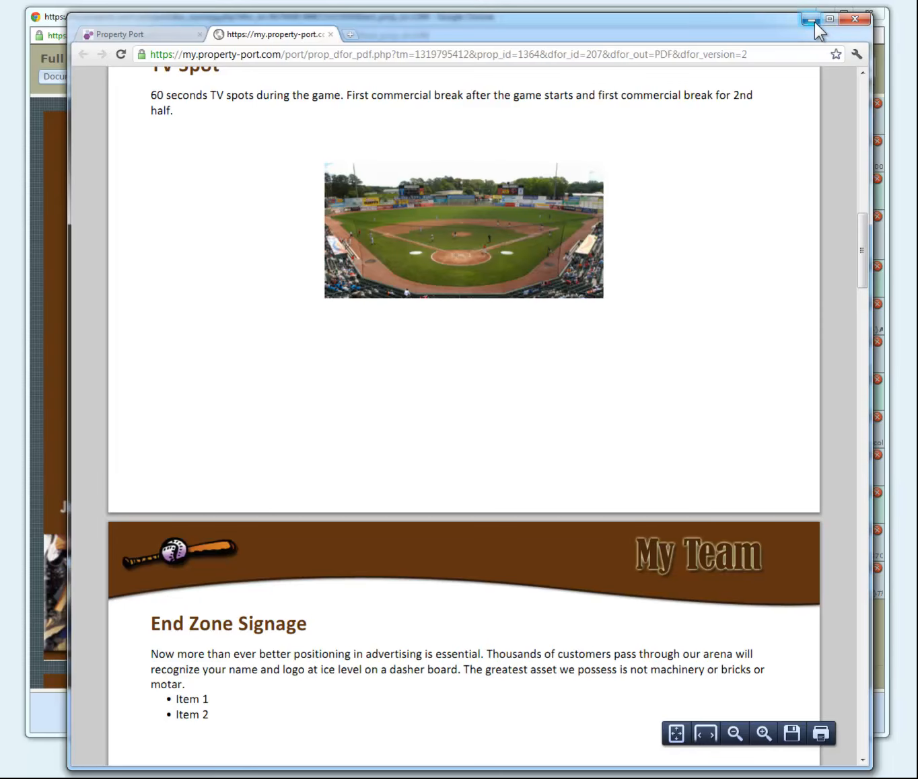
click(855, 20)
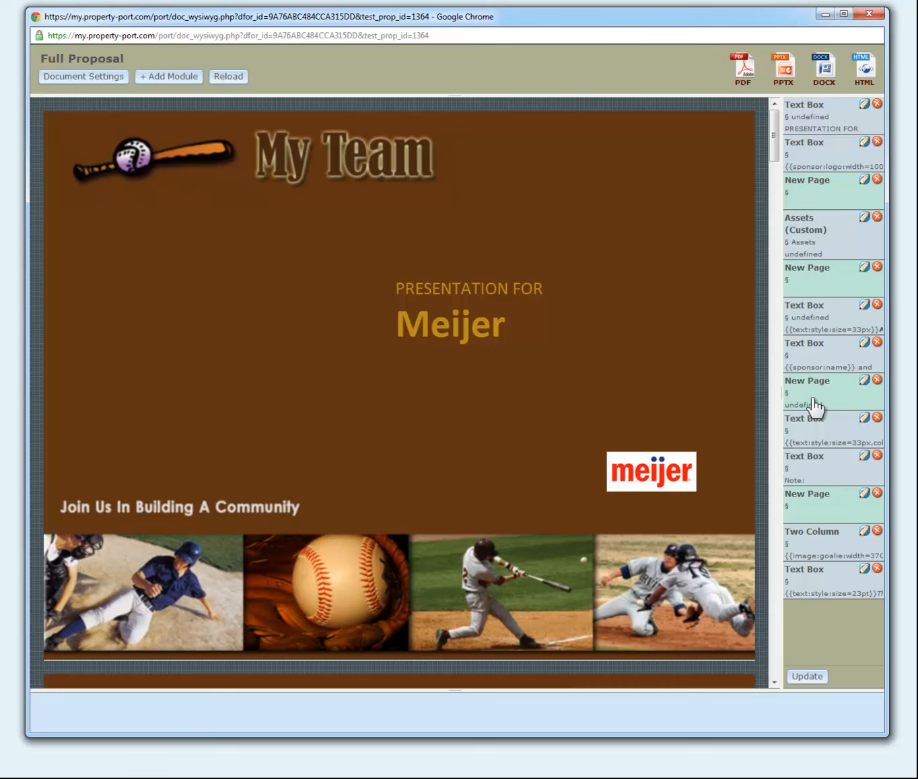
Move the "PRESENTATION FOR" text box up to a top margin of about 171.75, narrow it to a right margin of about 53.25, and save it.
click(456, 334)
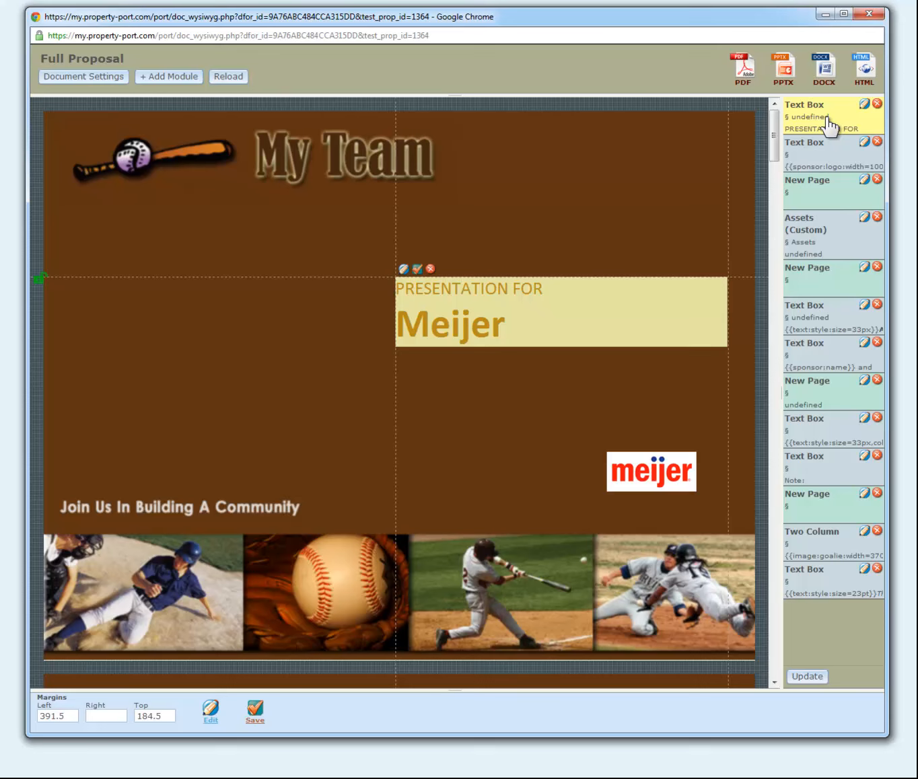
mouse_move(590, 282)
mouse_down()
mouse_move(594, 258)
mouse_move(592, 284)
mouse_up()
drag(728, 311, 707, 312)
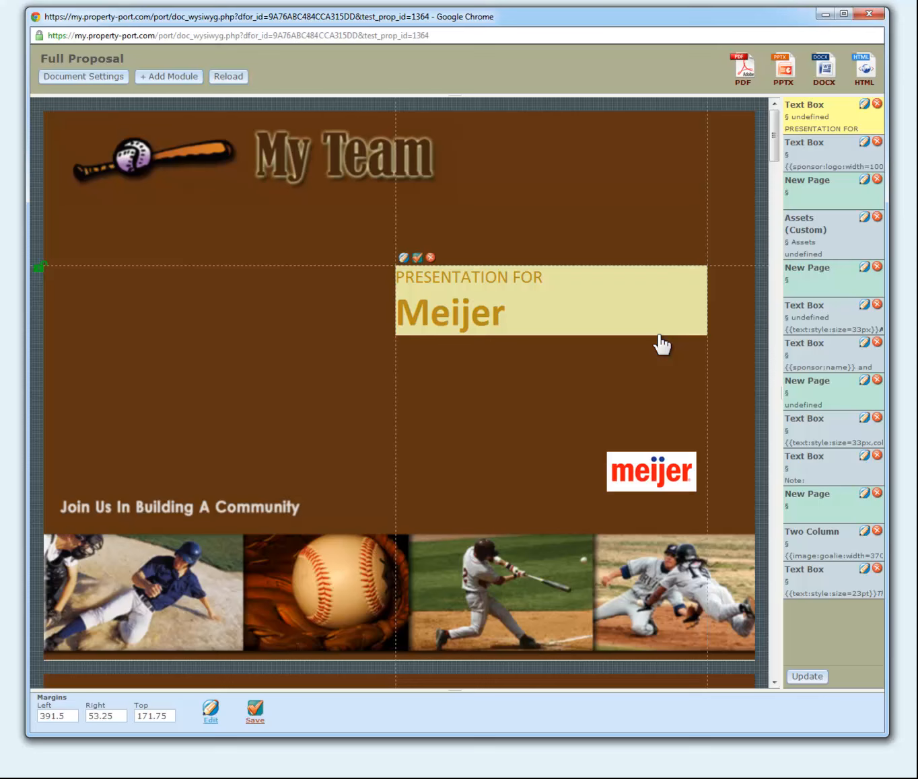
click(418, 258)
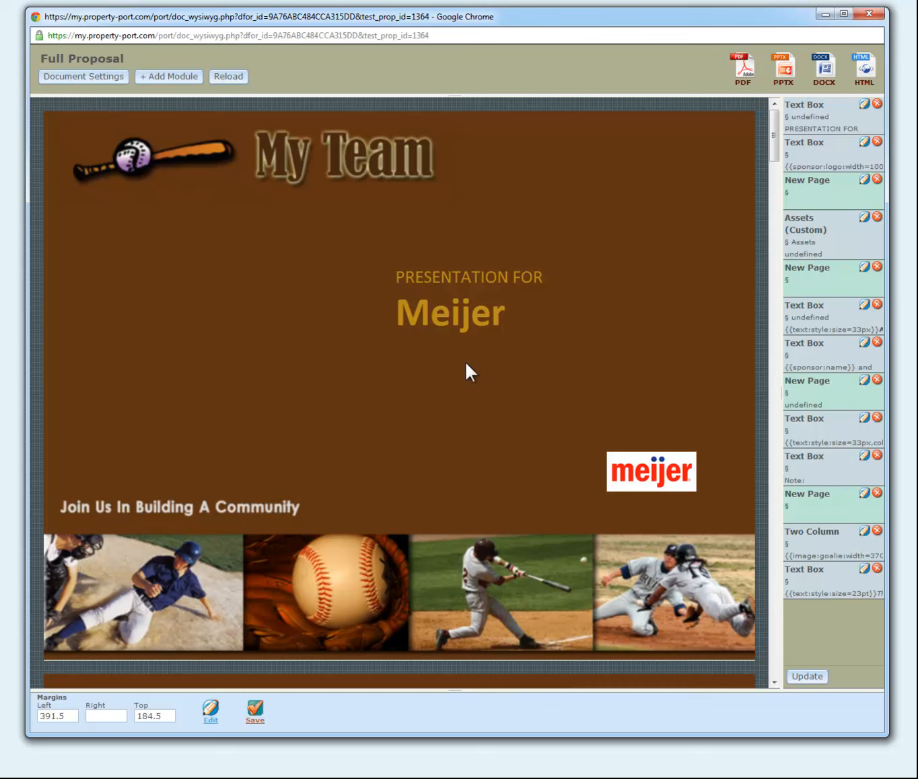
Examine the position and margins of the sponsor logo, presentation title and custom assets modules by selecting each one.
click(665, 490)
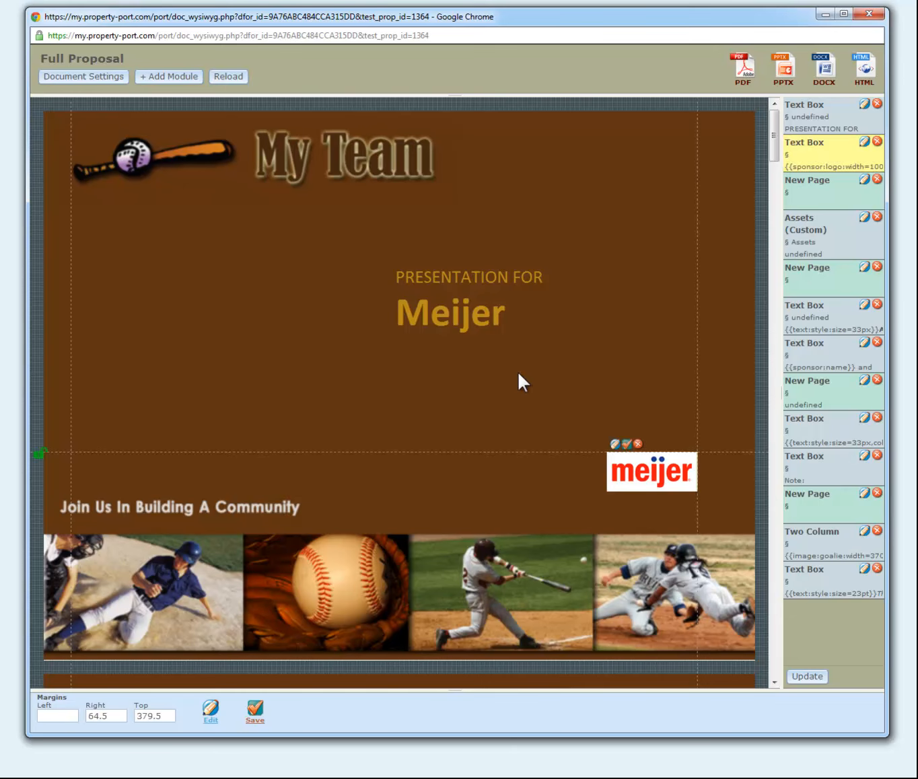
click(451, 322)
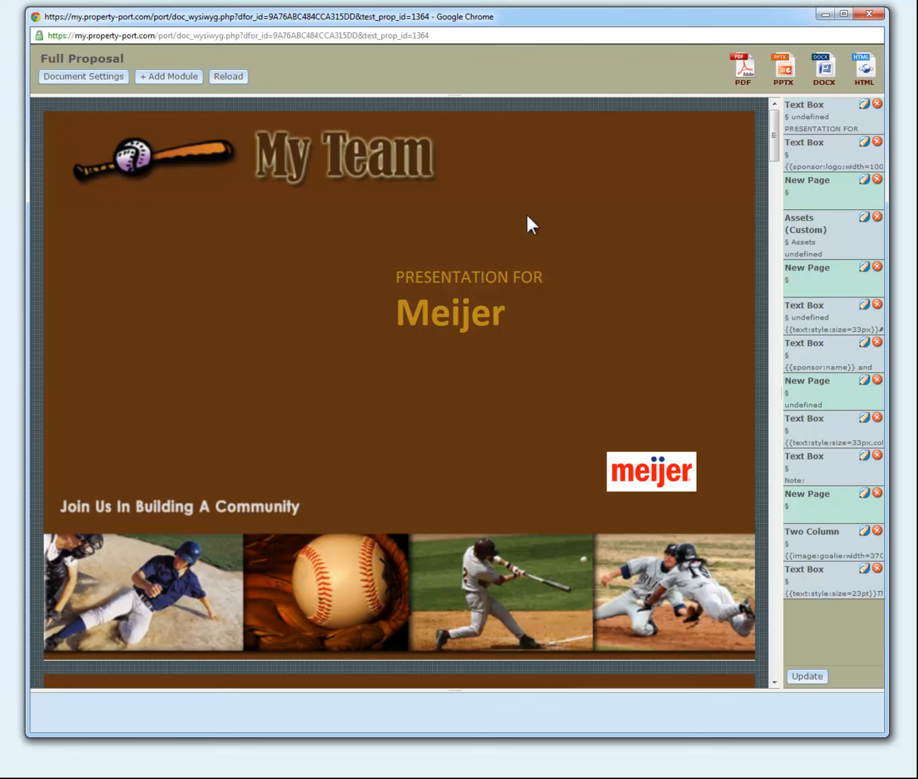
click(835, 115)
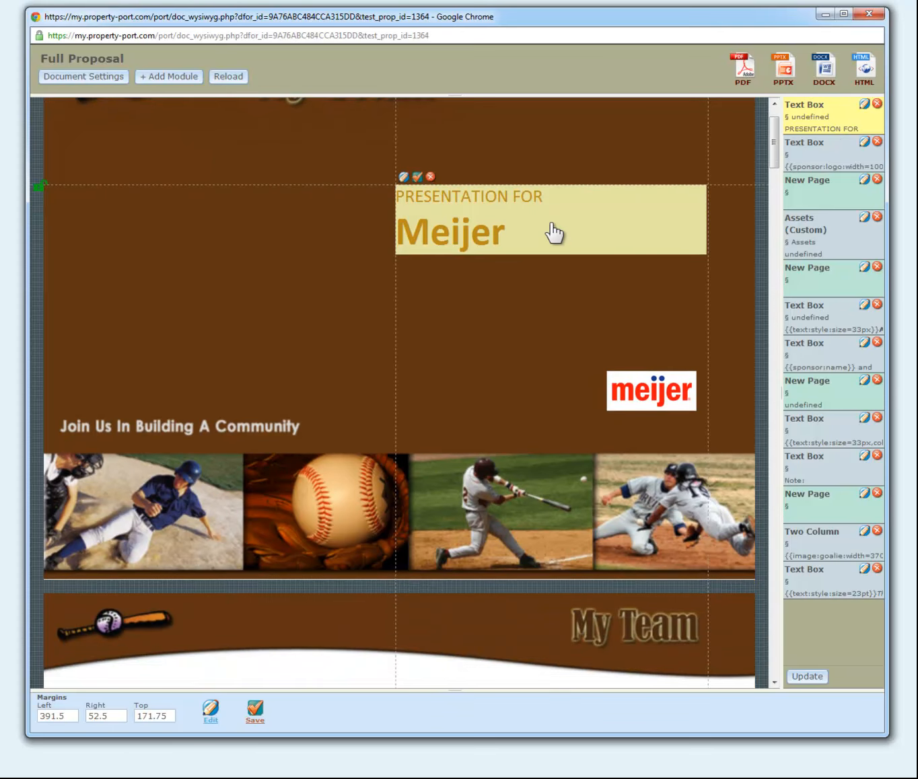
click(805, 165)
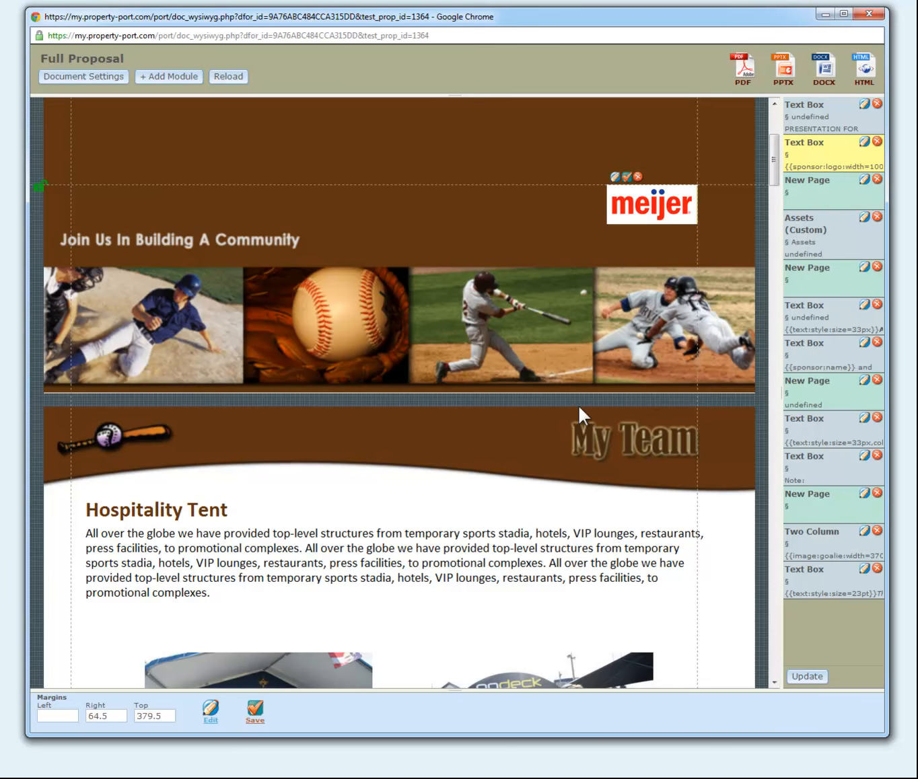
click(815, 249)
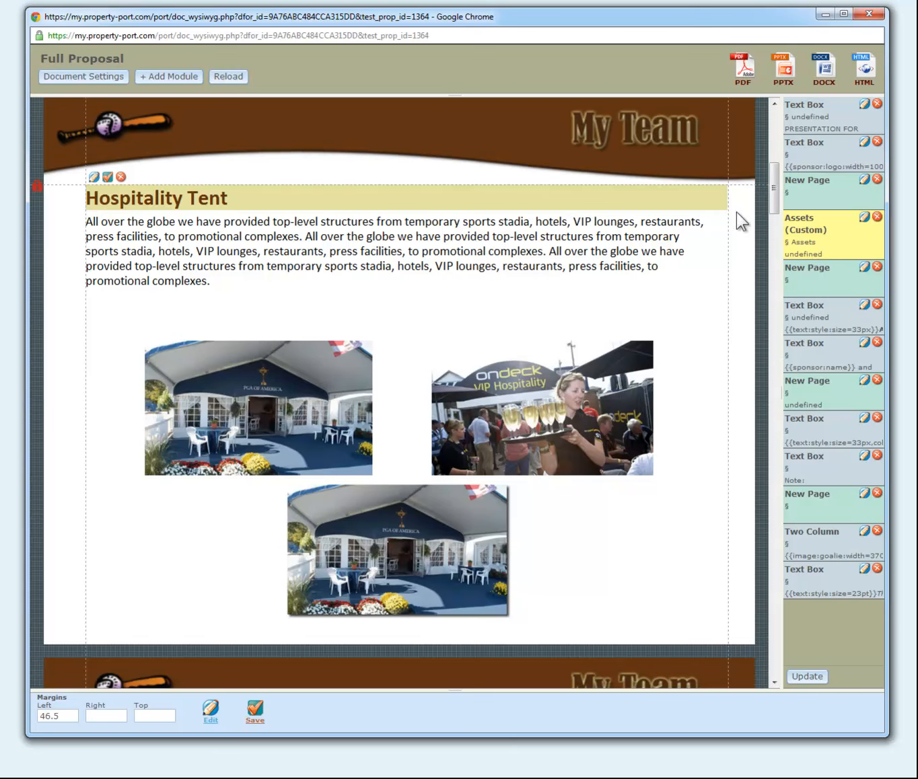
drag(774, 199, 775, 144)
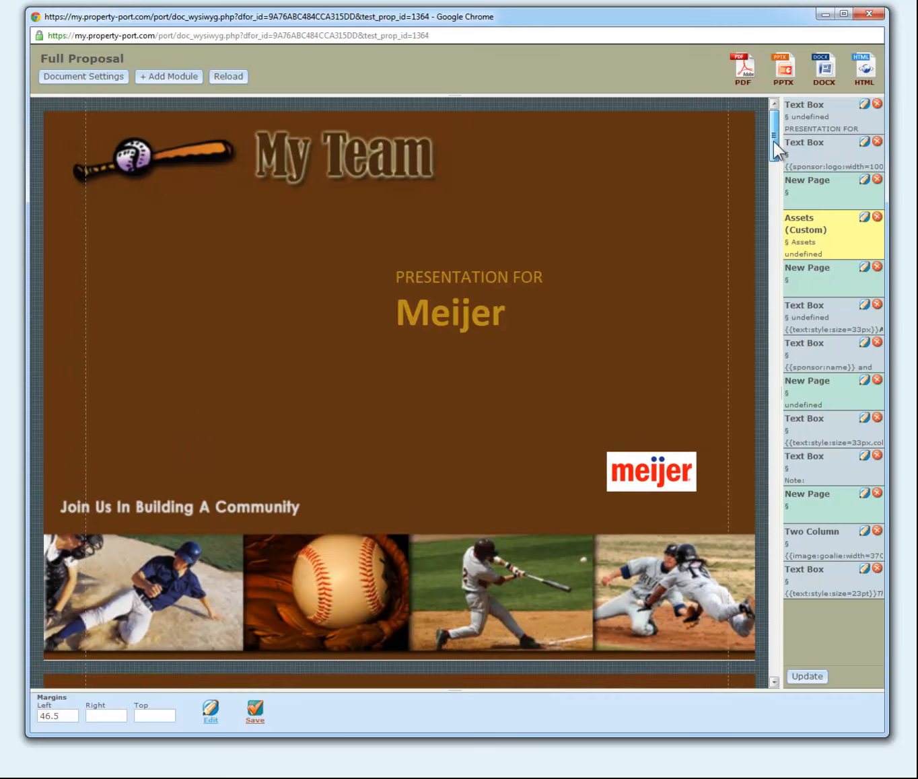
click(853, 236)
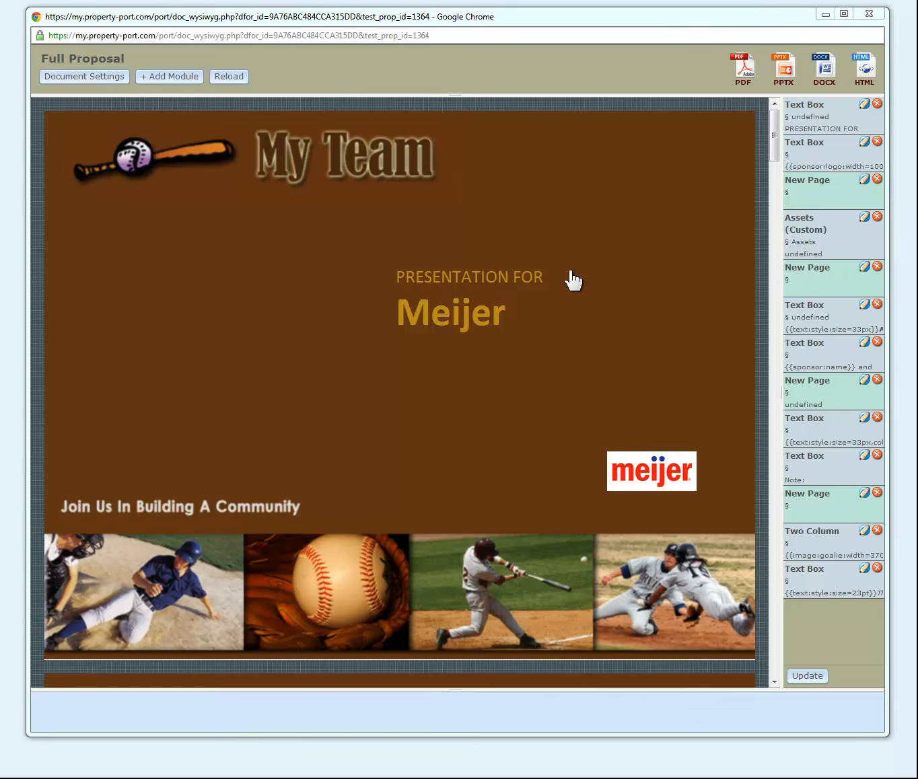
Review the "PRESENTATION FOR" text box's module settings without editing them, and save the module as it is.
click(504, 311)
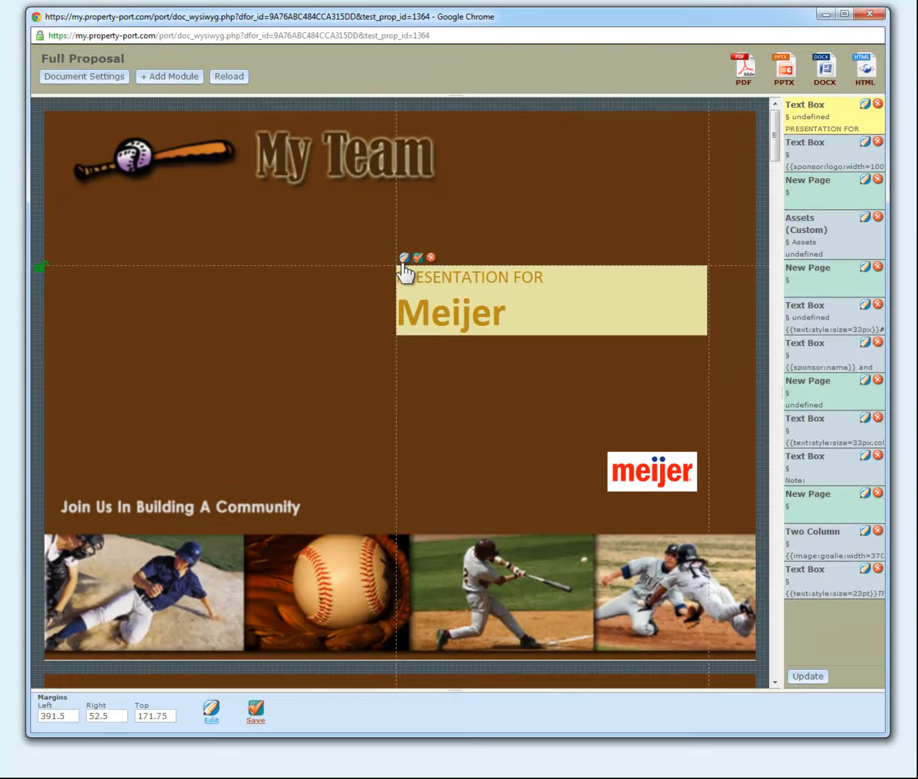
click(404, 261)
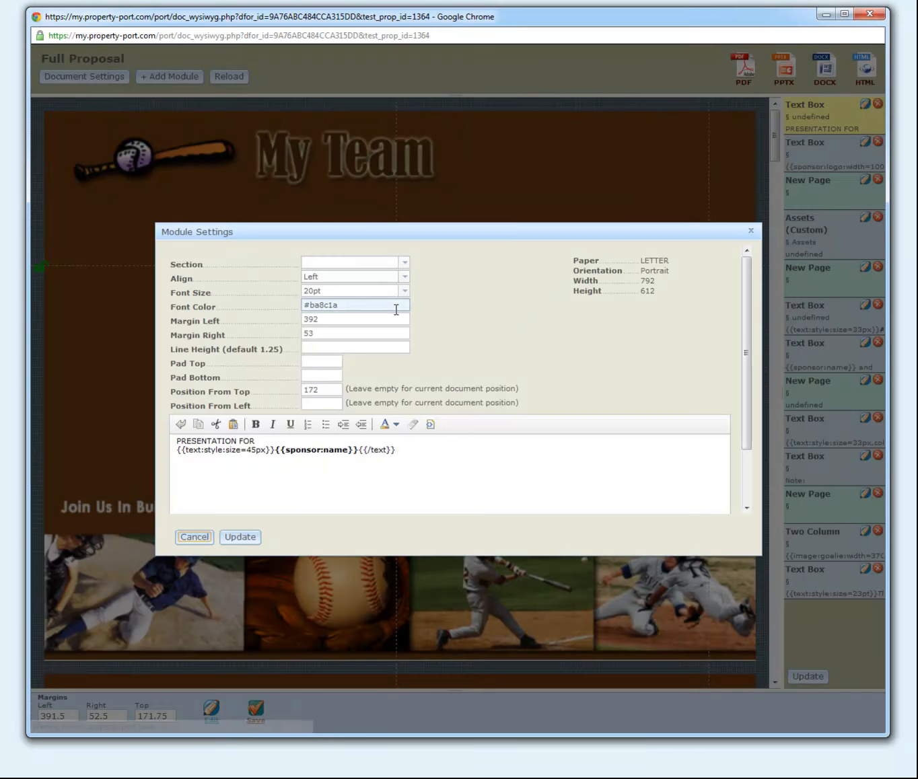
drag(753, 334, 736, 321)
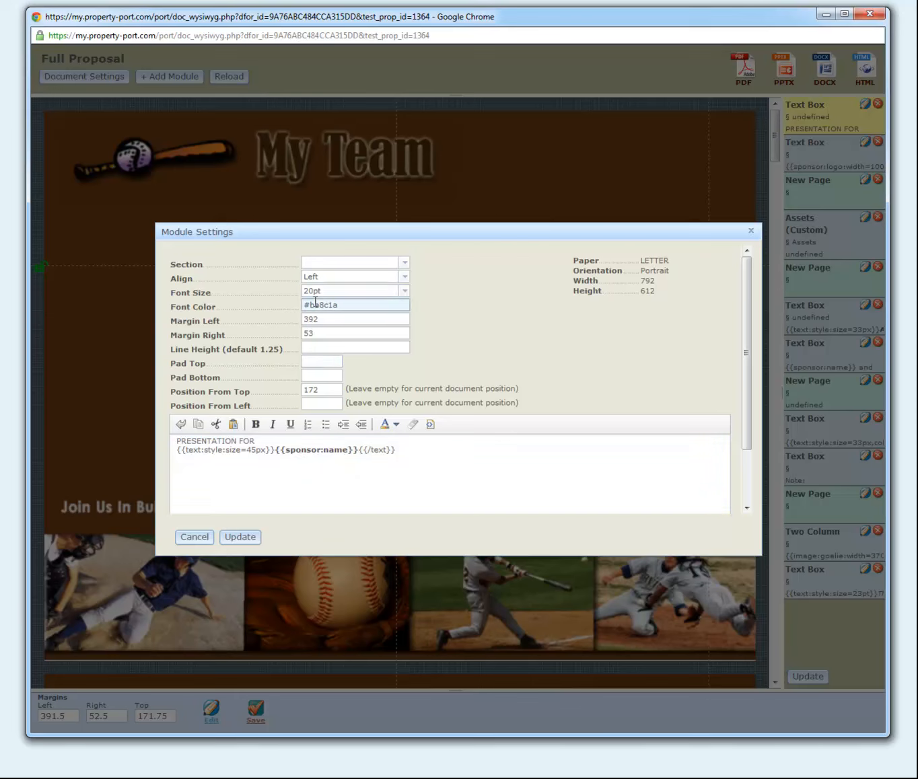
click(192, 538)
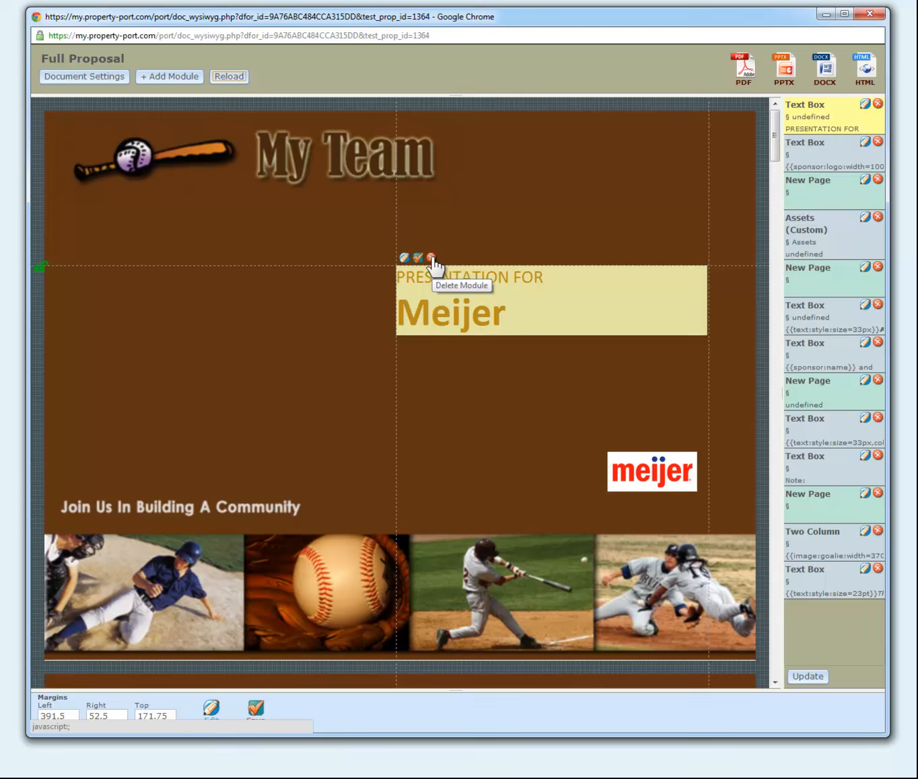
click(416, 259)
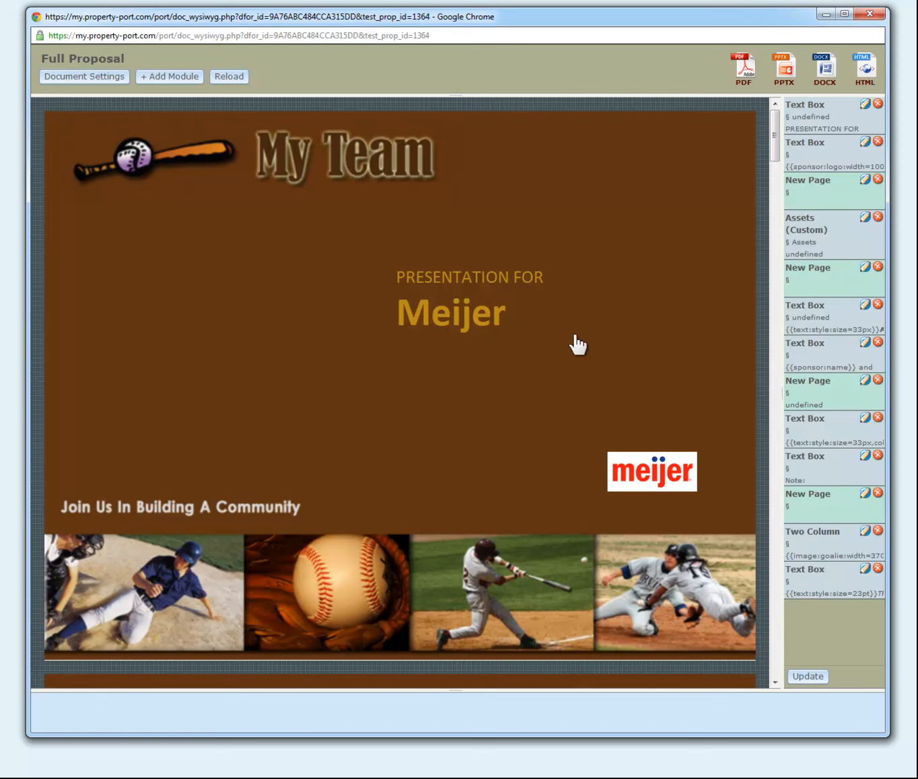
Review the custom assets module's settings from the "Hospitality Tent" heading, and close them without making changes.
drag(775, 140, 786, 191)
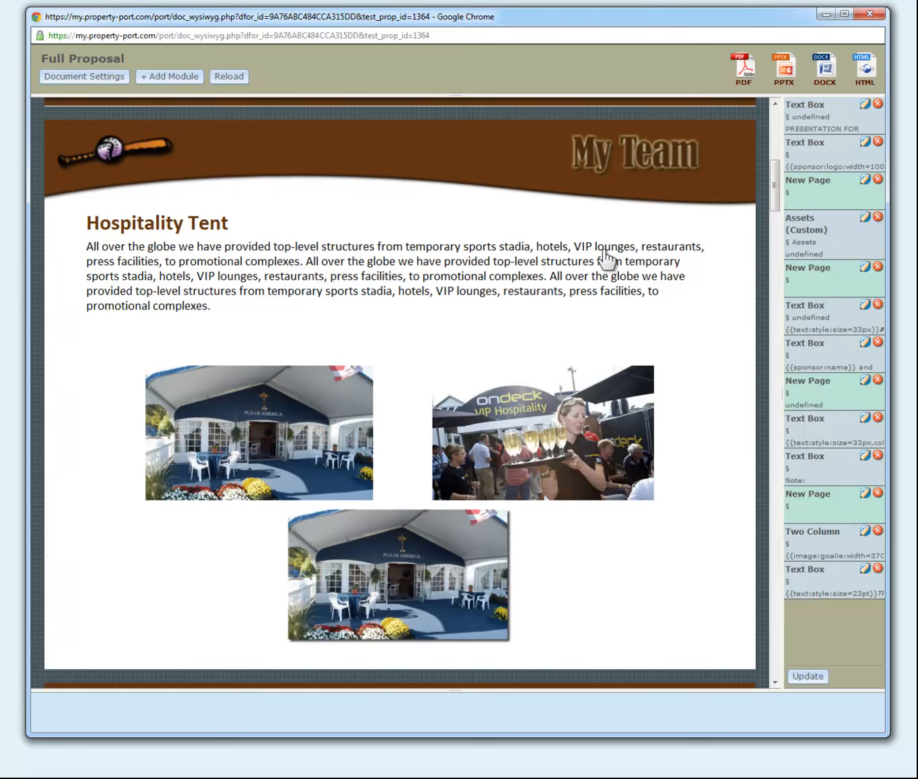
click(195, 233)
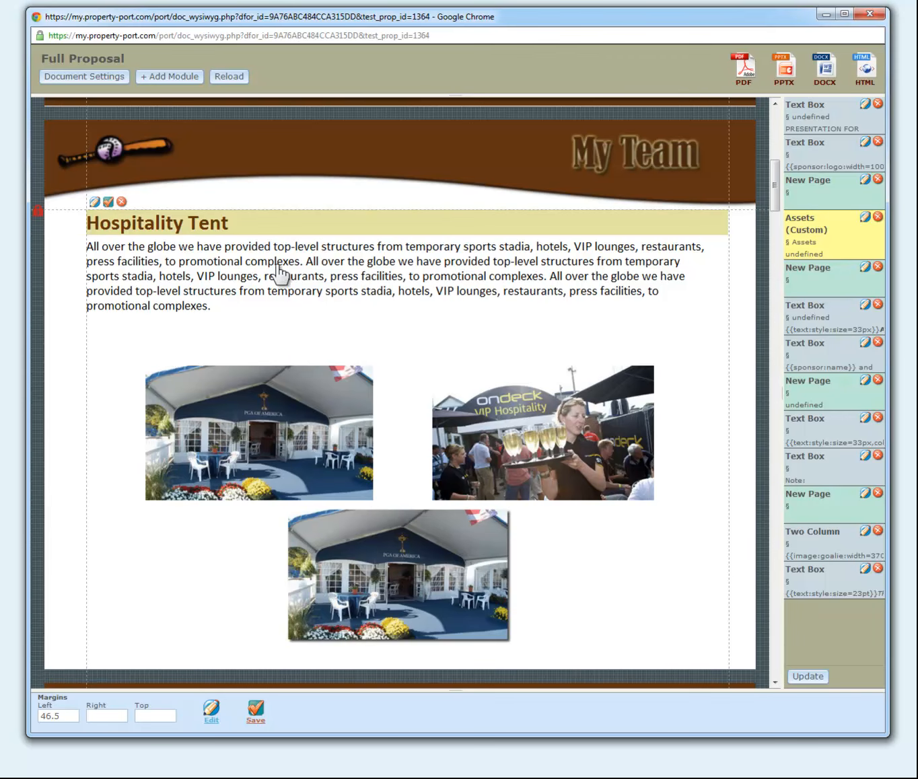
click(93, 203)
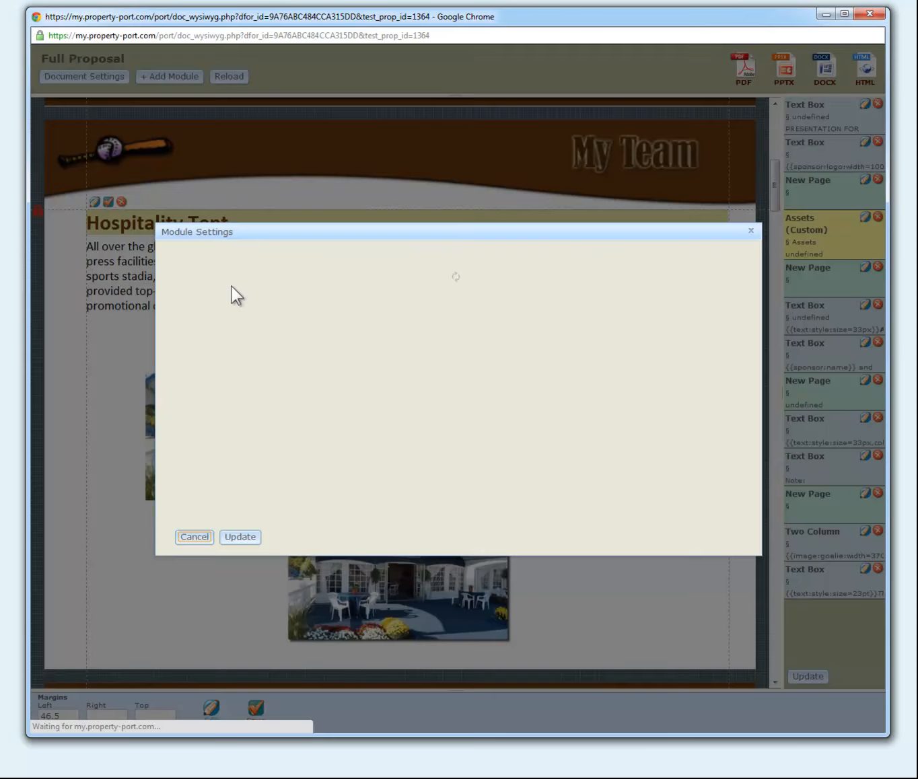
drag(745, 283, 722, 282)
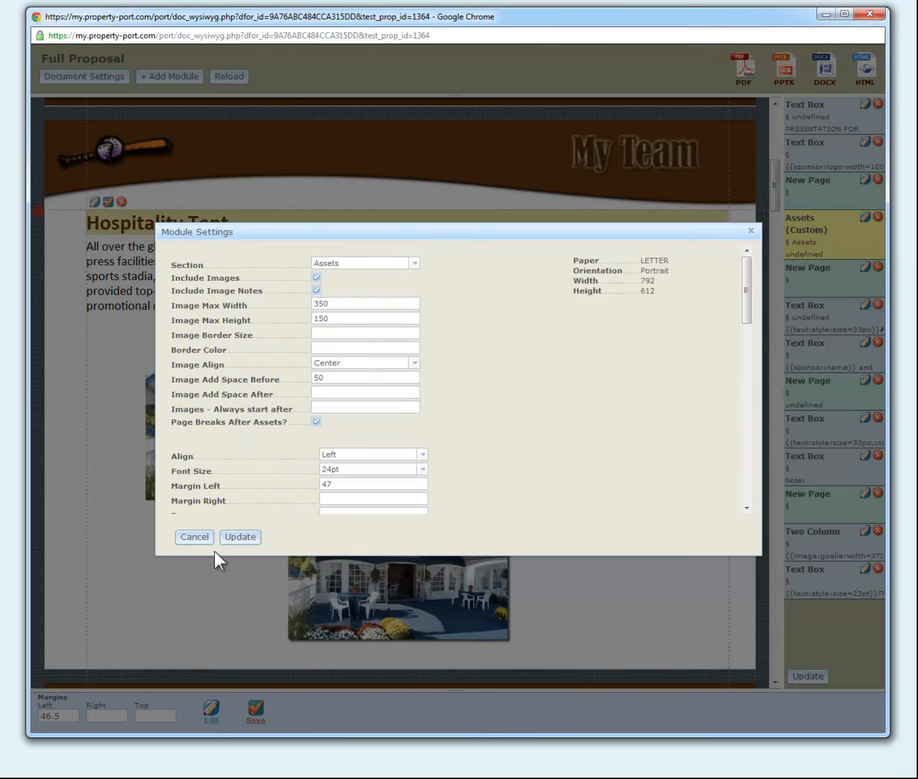
click(195, 537)
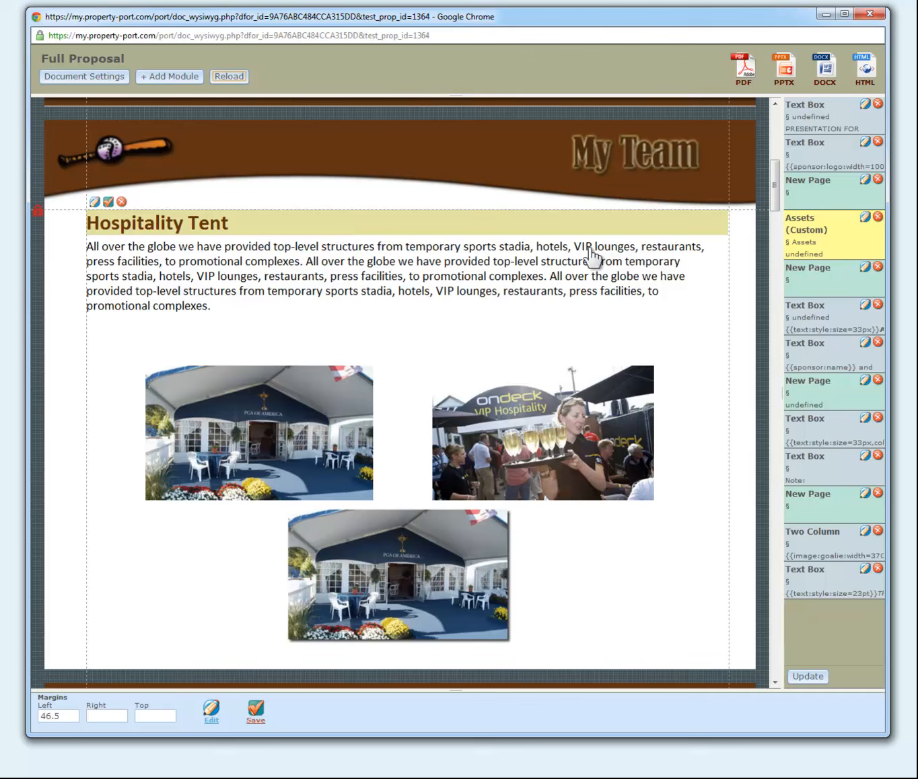
Adjust the "Hospitality Tent" heading's margins to about 78.75 left and 35.25 right, save them, and check the heading on the "TV Spot" page.
drag(729, 229, 724, 229)
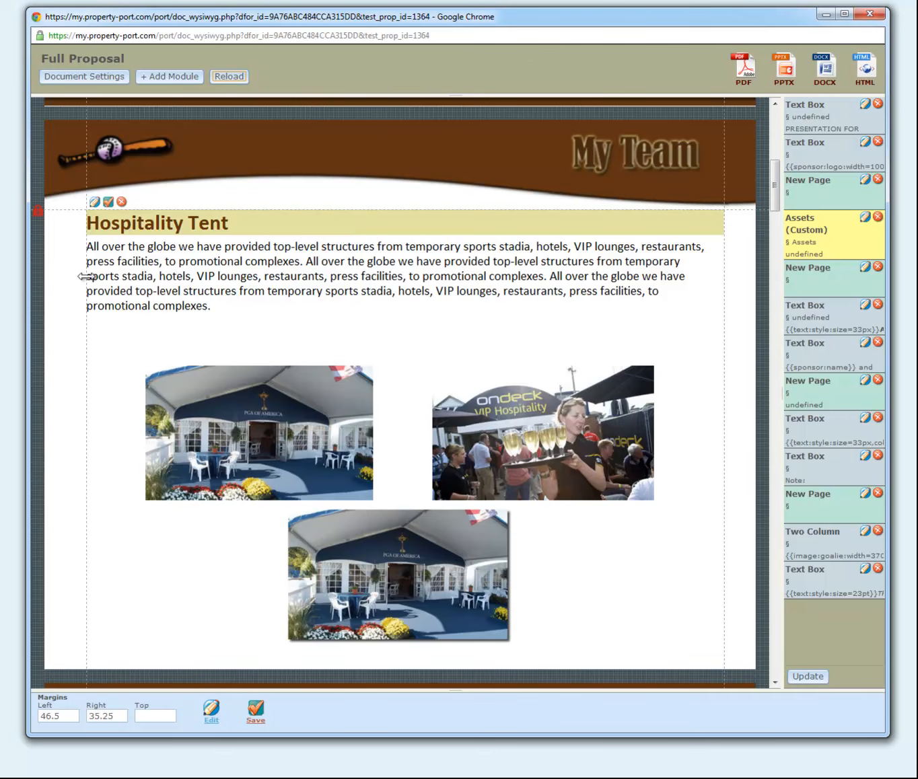
drag(86, 277, 114, 277)
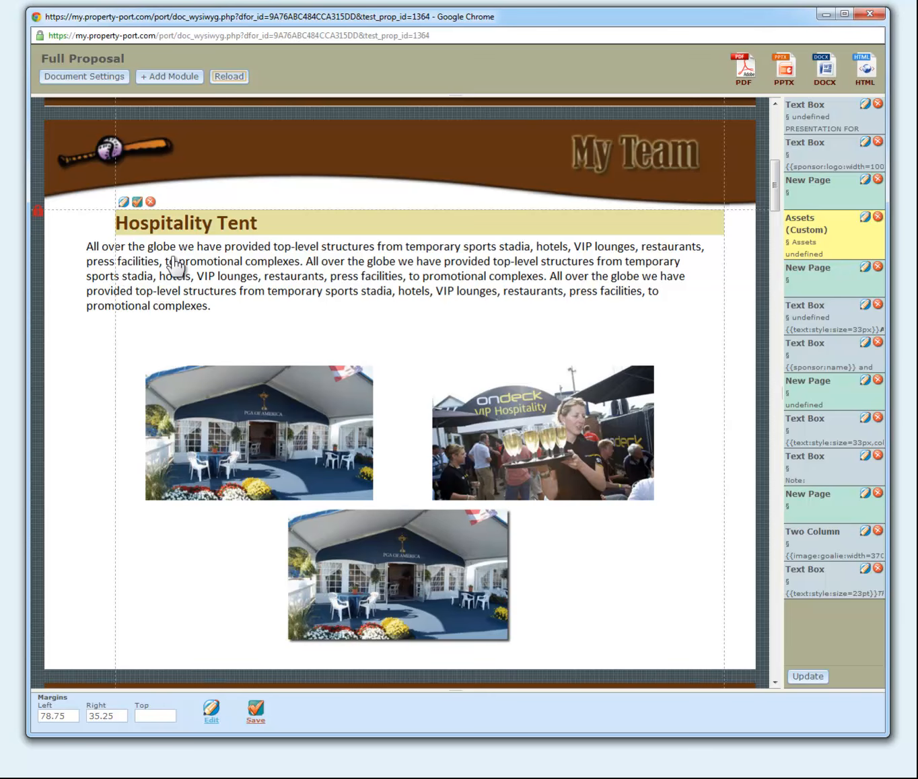
click(193, 228)
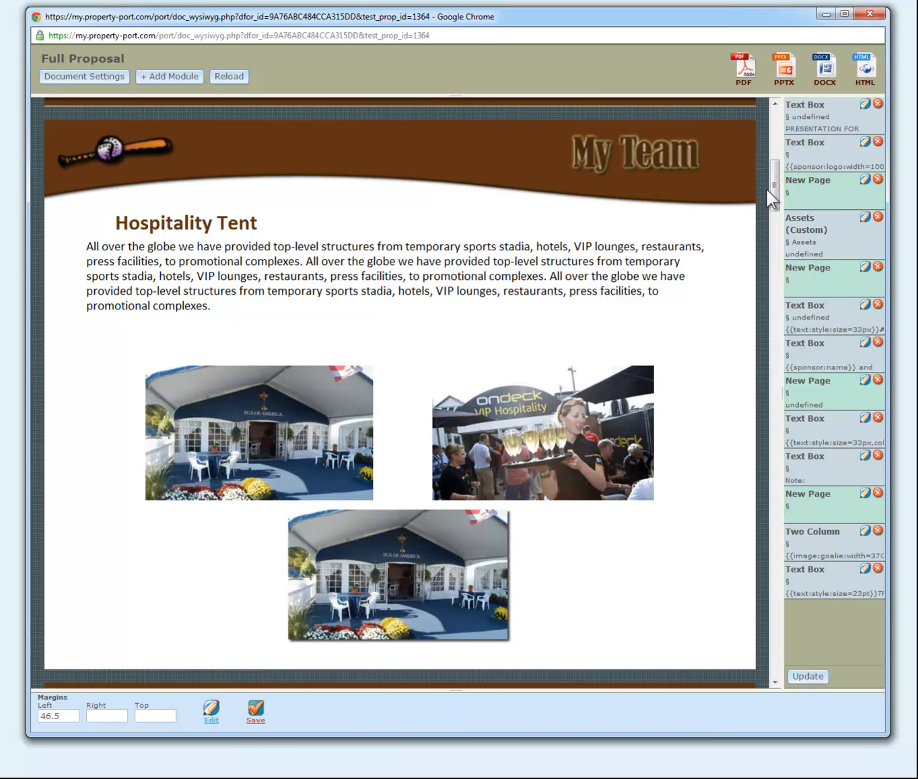
drag(774, 189, 774, 228)
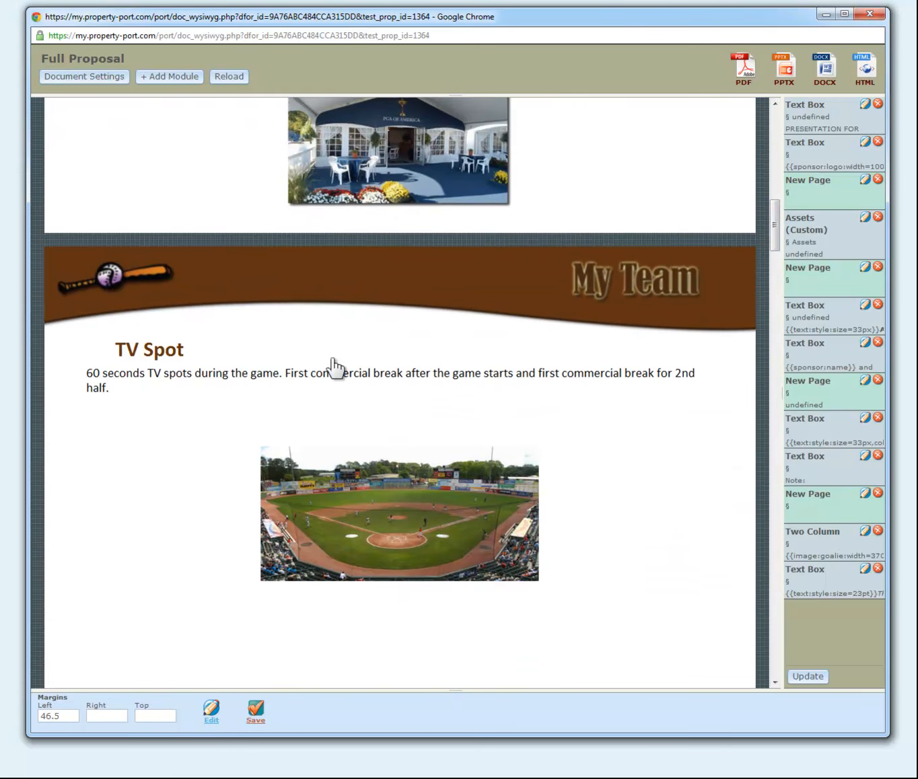
click(152, 356)
click(153, 356)
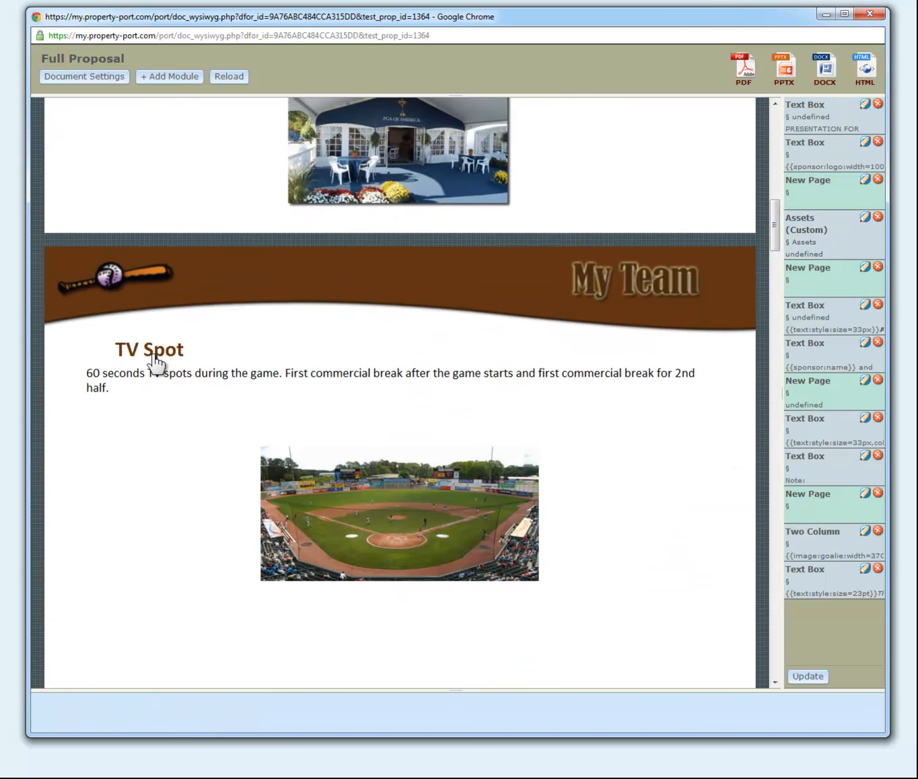
Narrow the description block under "Hospitality Tent" to margins of about 78 left and 87 right, and save it.
drag(773, 225, 778, 182)
click(172, 308)
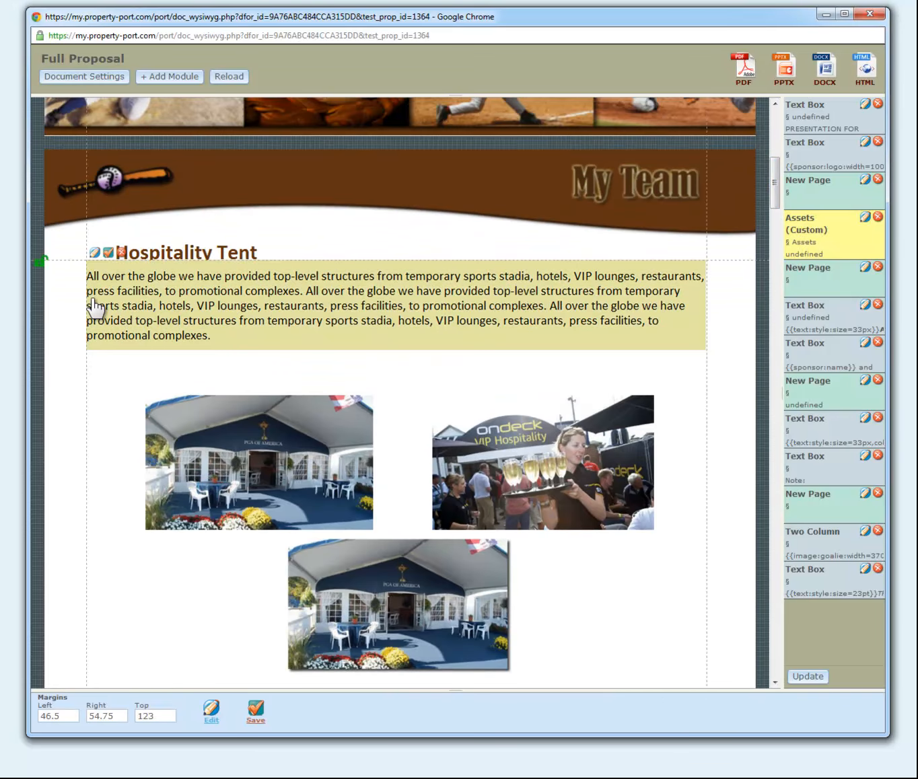
drag(87, 296, 114, 298)
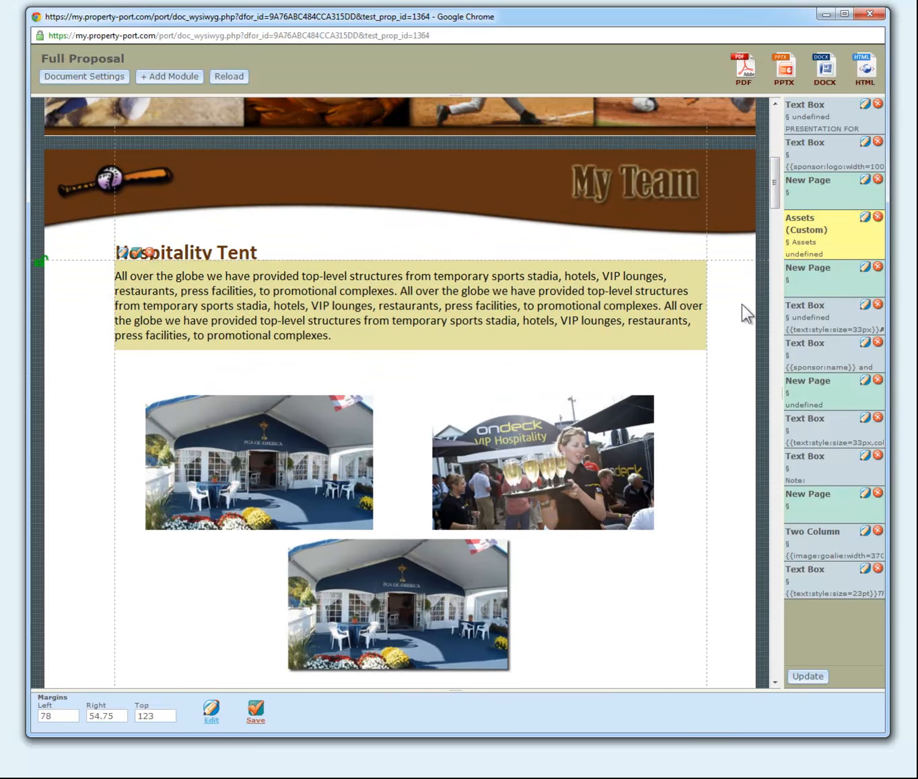
drag(705, 318, 679, 323)
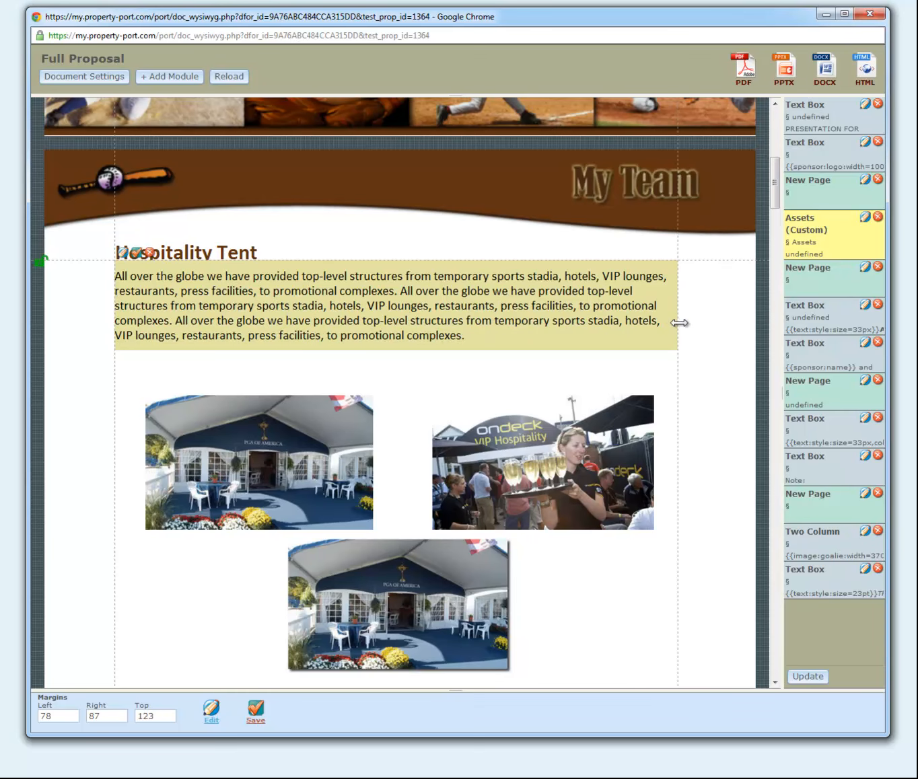
click(136, 253)
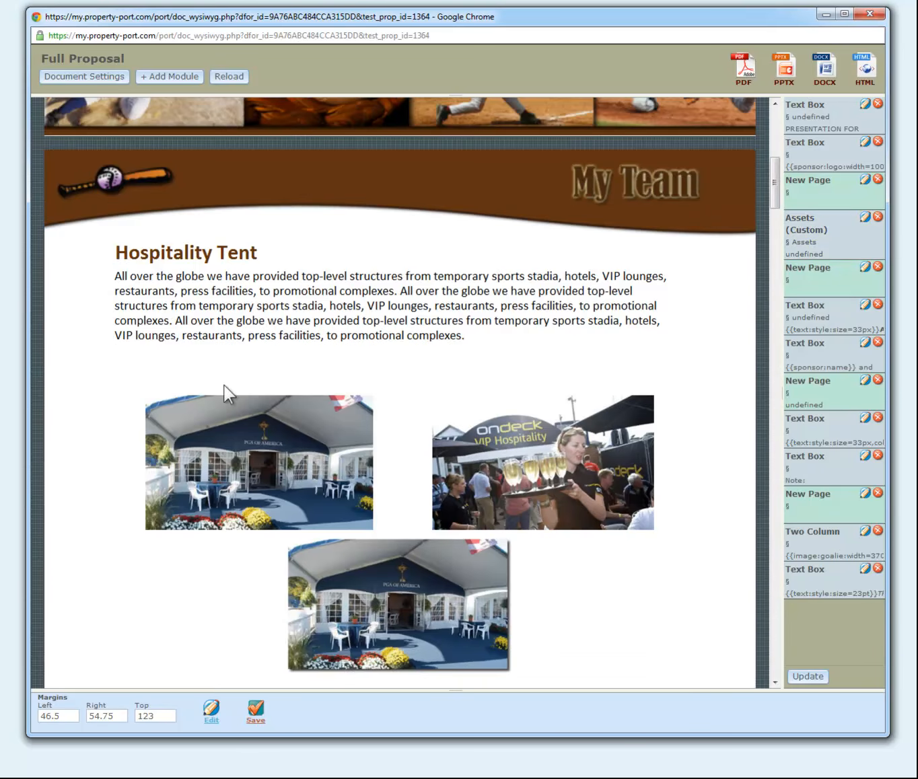
Review the image size and margin settings of the custom assets module from the Hospitality Tent description, and cancel without changes.
click(210, 314)
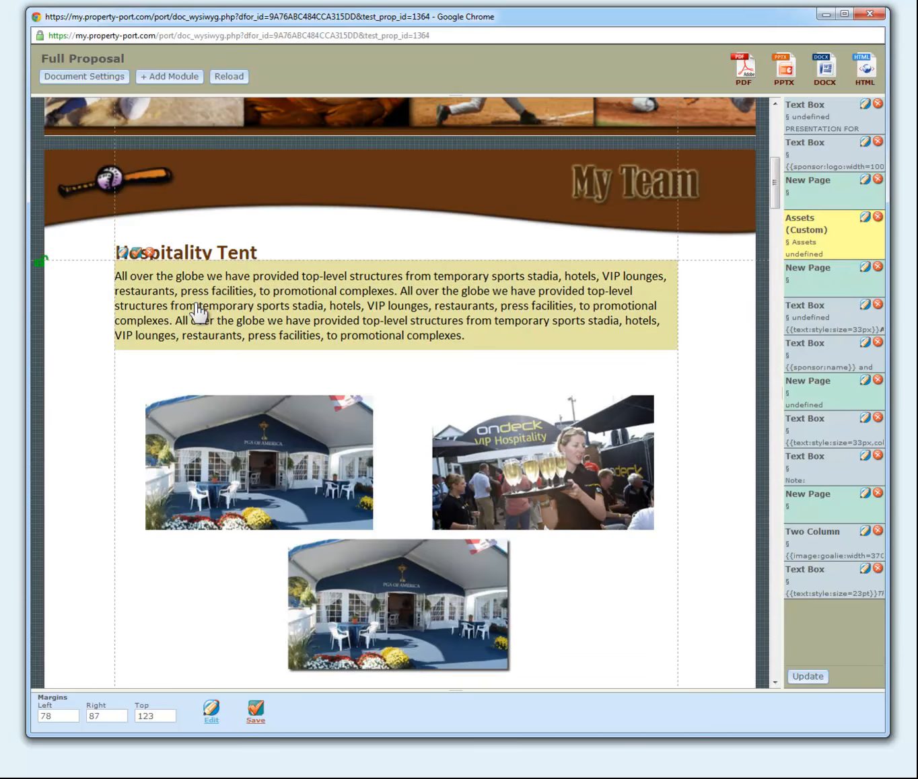
click(125, 254)
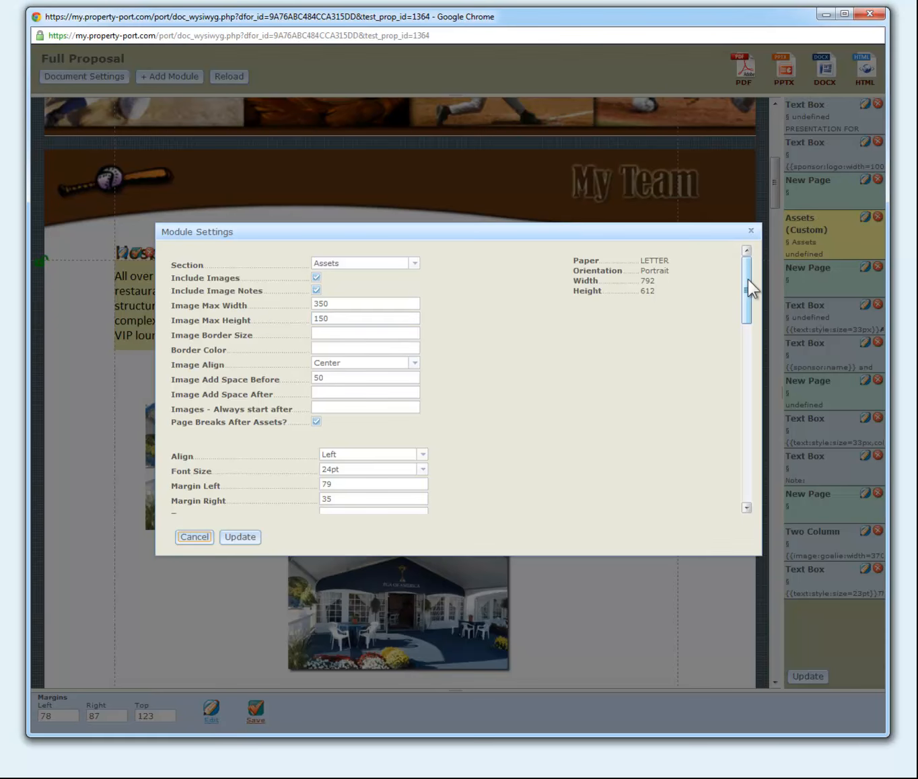
scroll(747, 280, down, 1)
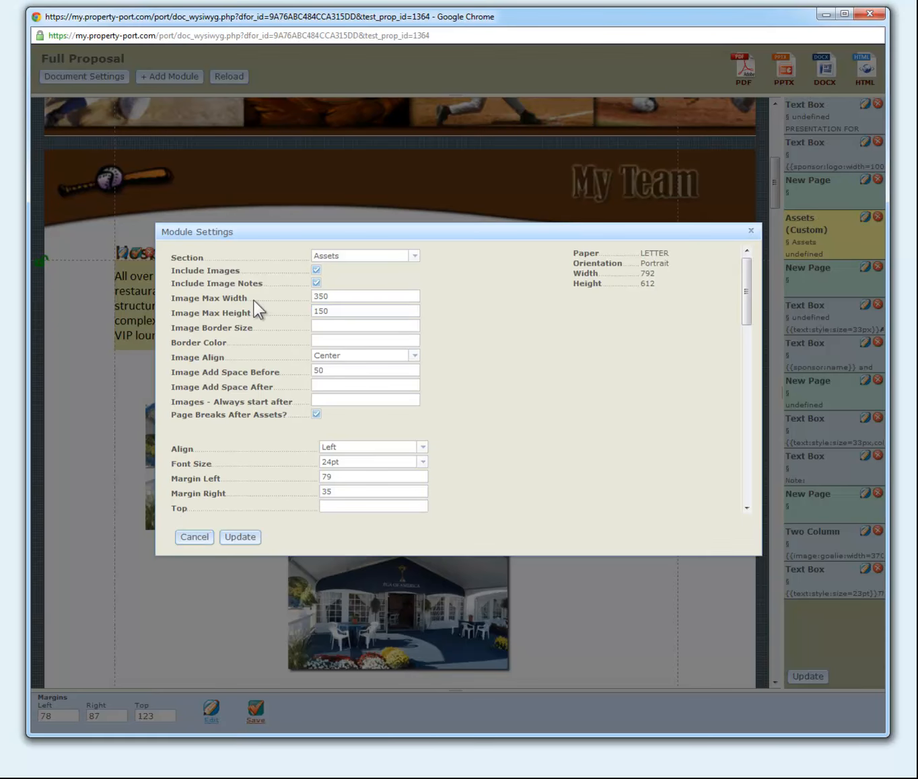
click(324, 312)
click(195, 538)
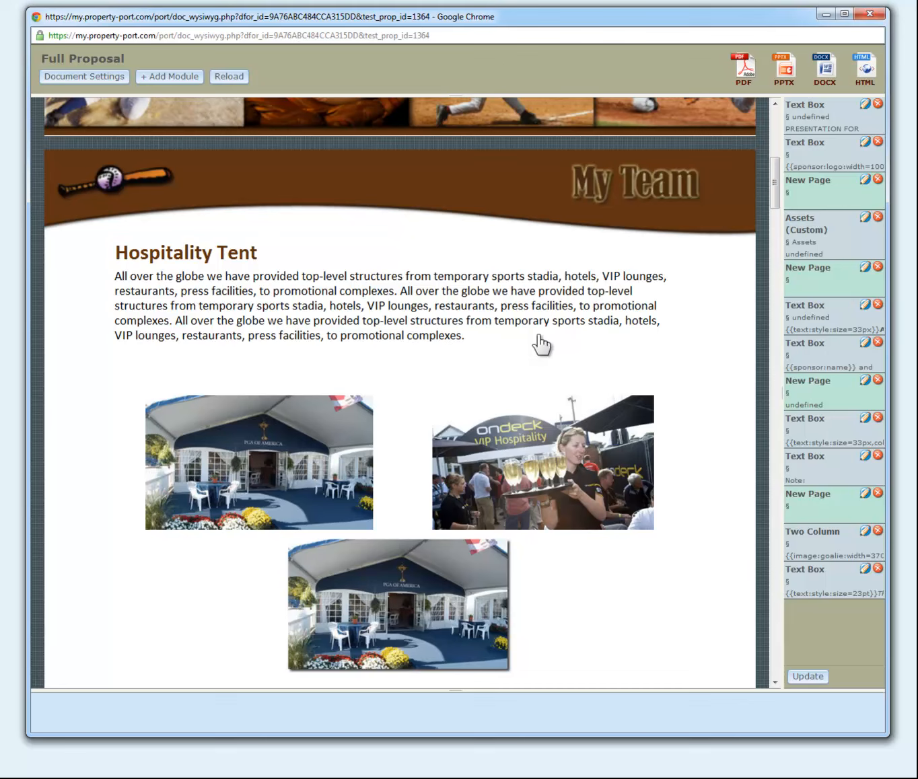
Examine the "Summary" text box on the proposal's summary page by selecting it, and deselect it.
drag(772, 182, 774, 597)
click(393, 308)
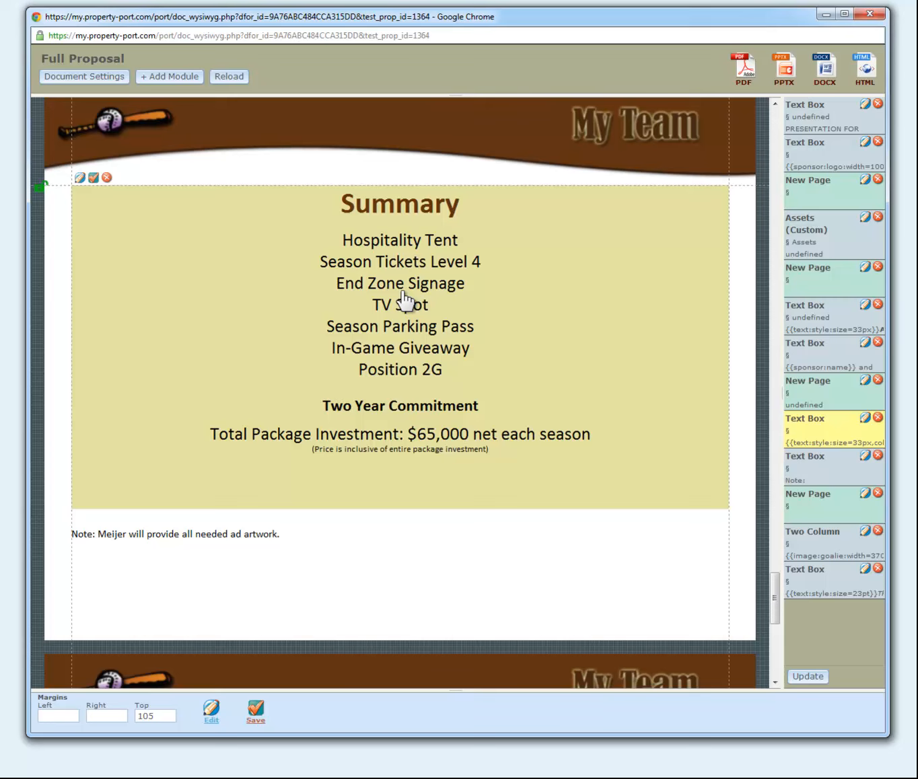
click(402, 292)
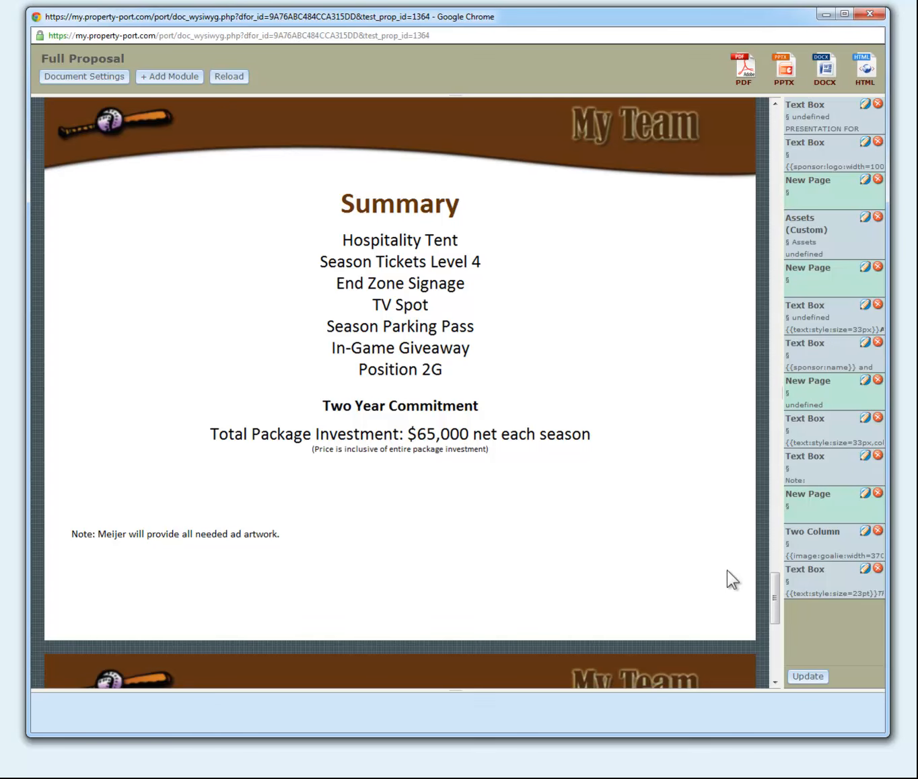
Move the "Thank You!" text box above the Two Column module in the module order, update the document, and return to the cover page.
click(815, 579)
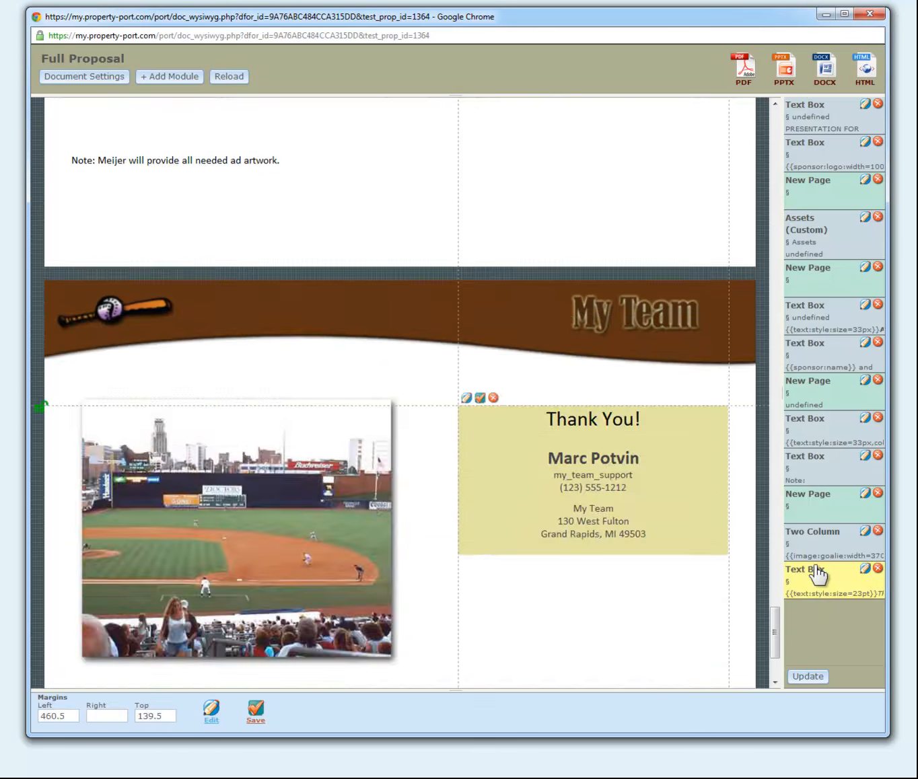
drag(814, 554, 811, 612)
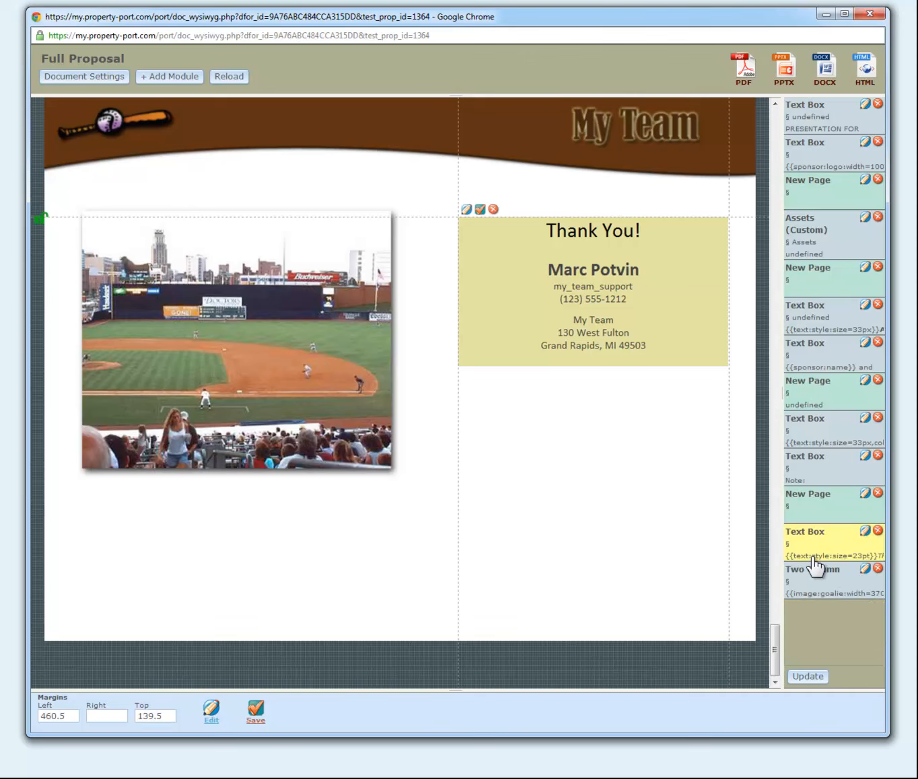
click(808, 676)
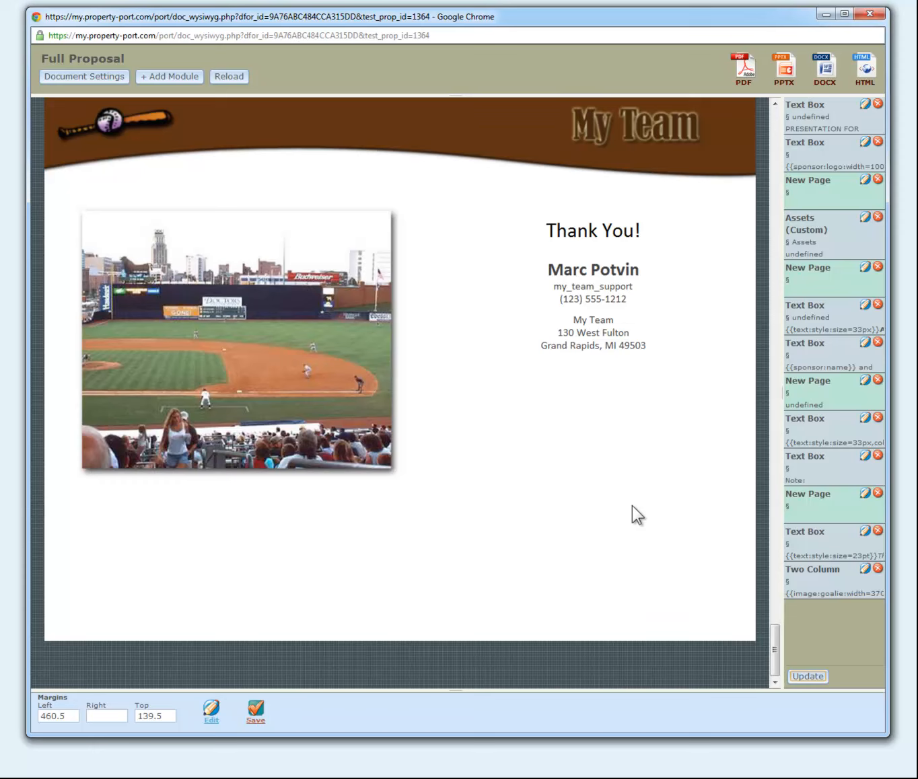
drag(771, 628, 781, 124)
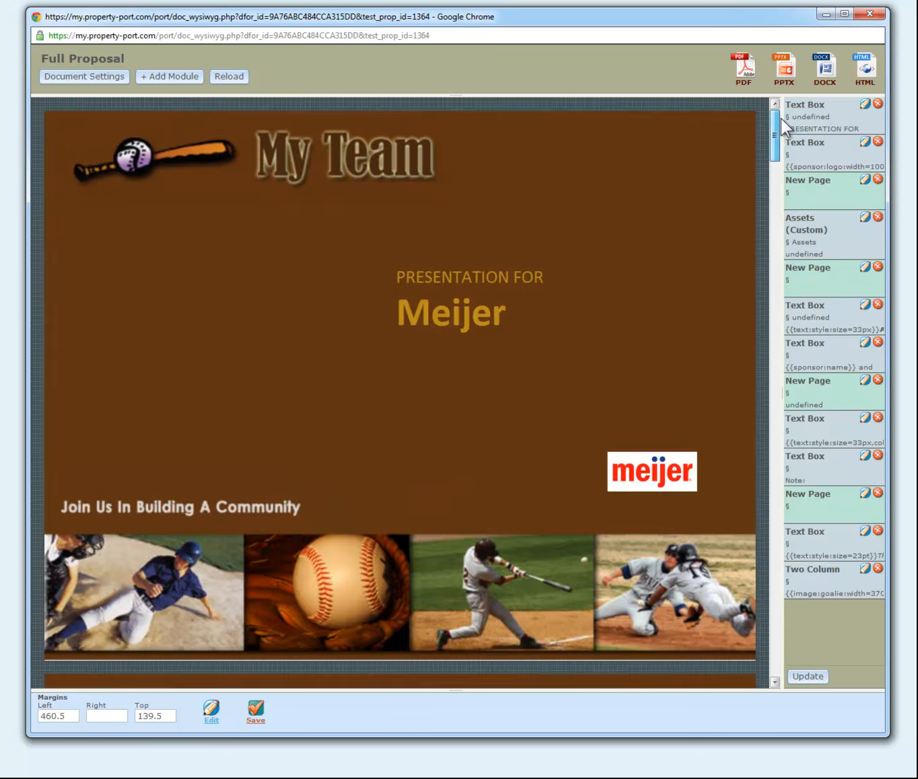